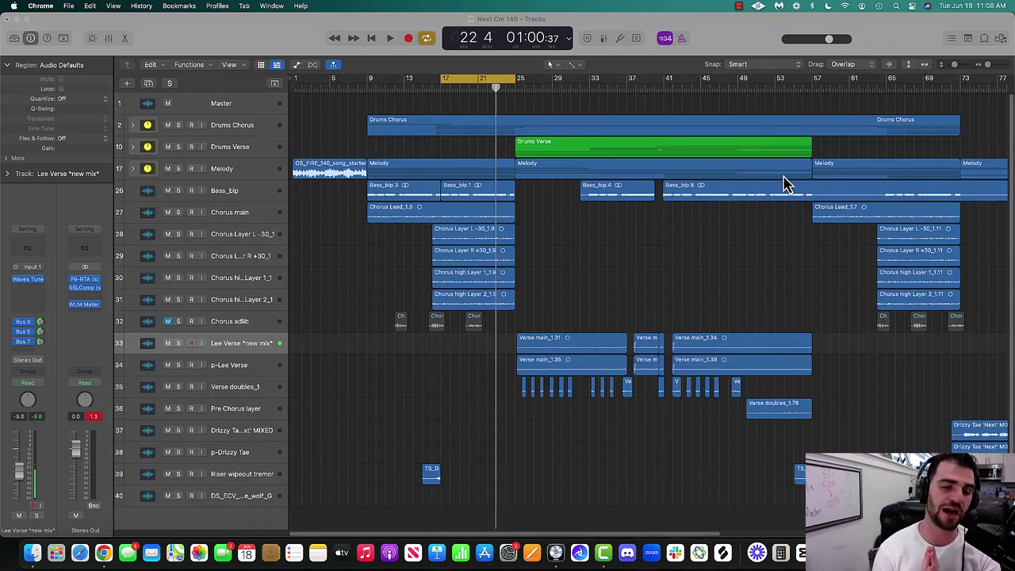
# Play the full chorus mix briefly from bar 17
pyautogui.click(442, 89)
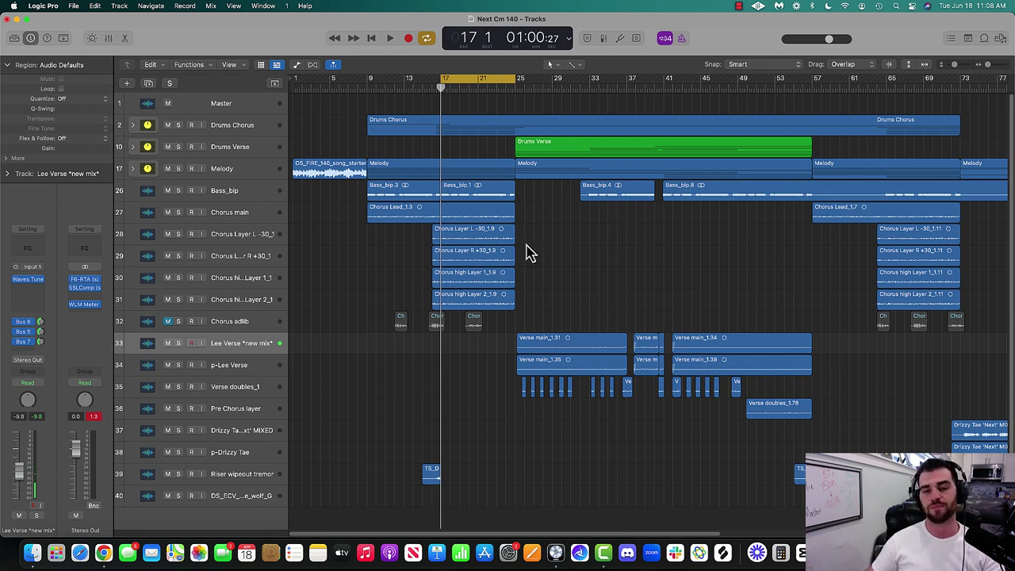
pyautogui.press('space')
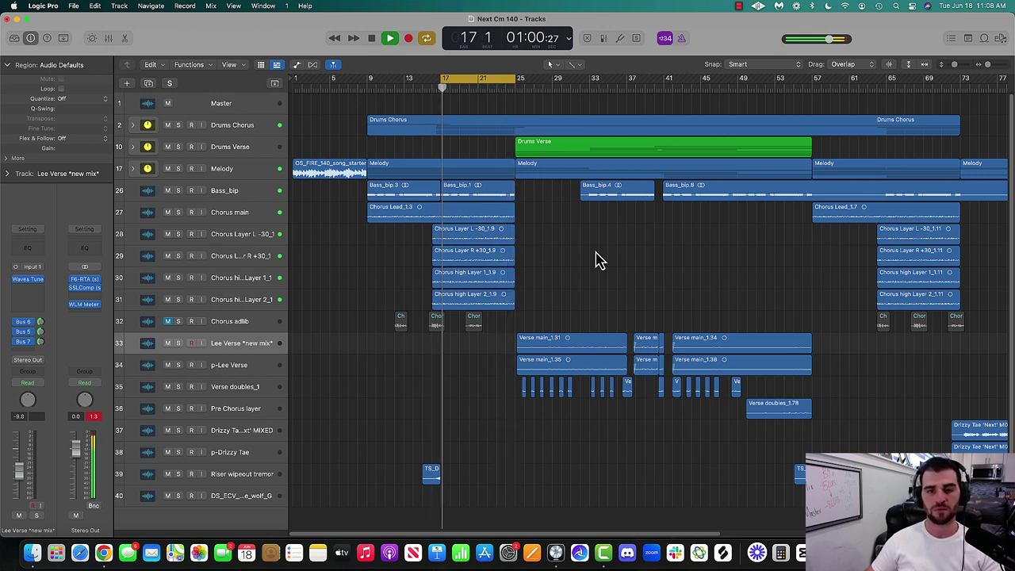
pyautogui.press('space')
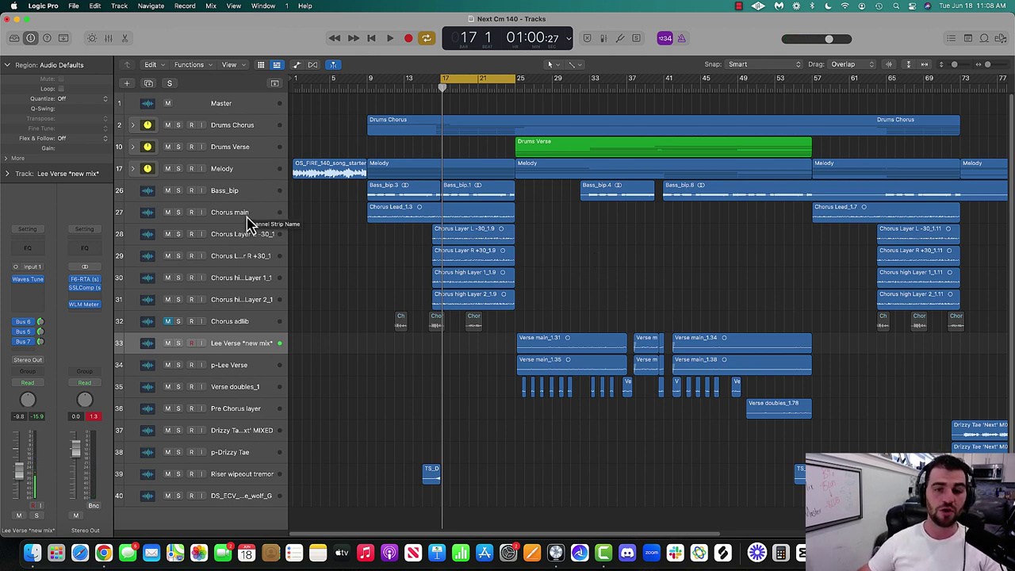
# Mute the four chorus layer tracks and bring up the Bus 6 aux channel fed by Chorus main
pyautogui.moveTo(167, 240); pyautogui.dragTo(176, 308)
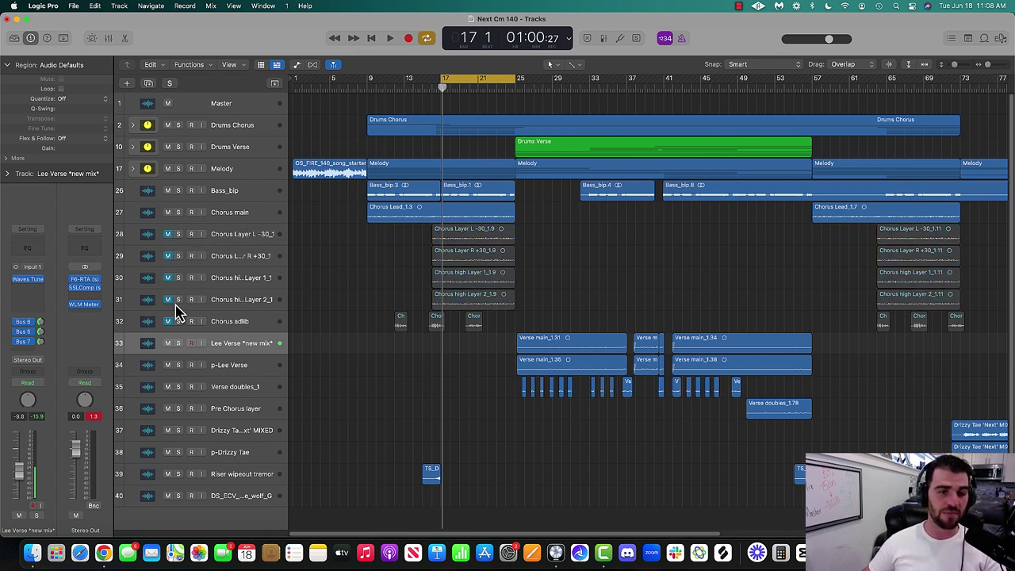
pyautogui.click(253, 218)
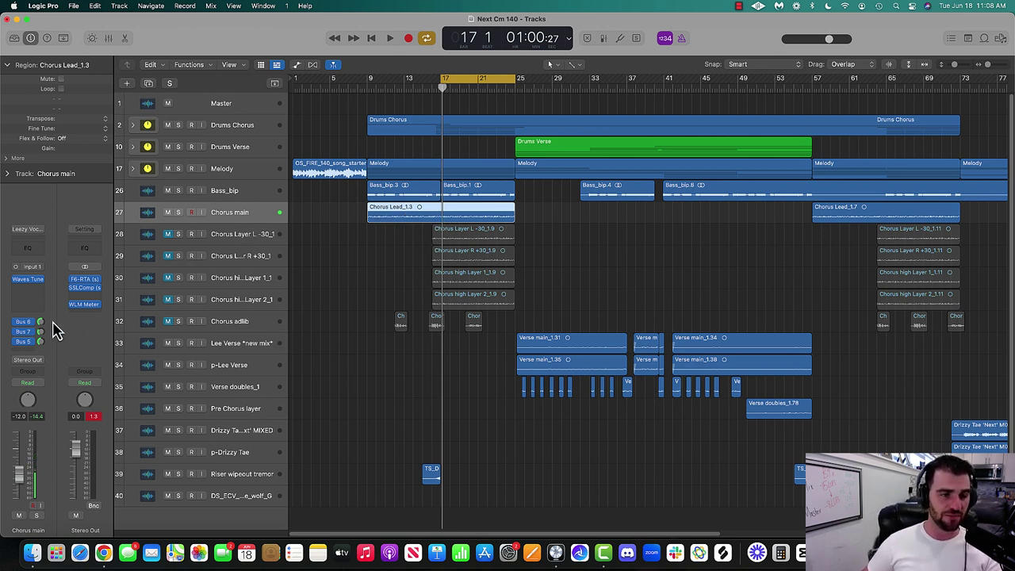
pyautogui.click(25, 324)
pyautogui.click(32, 323)
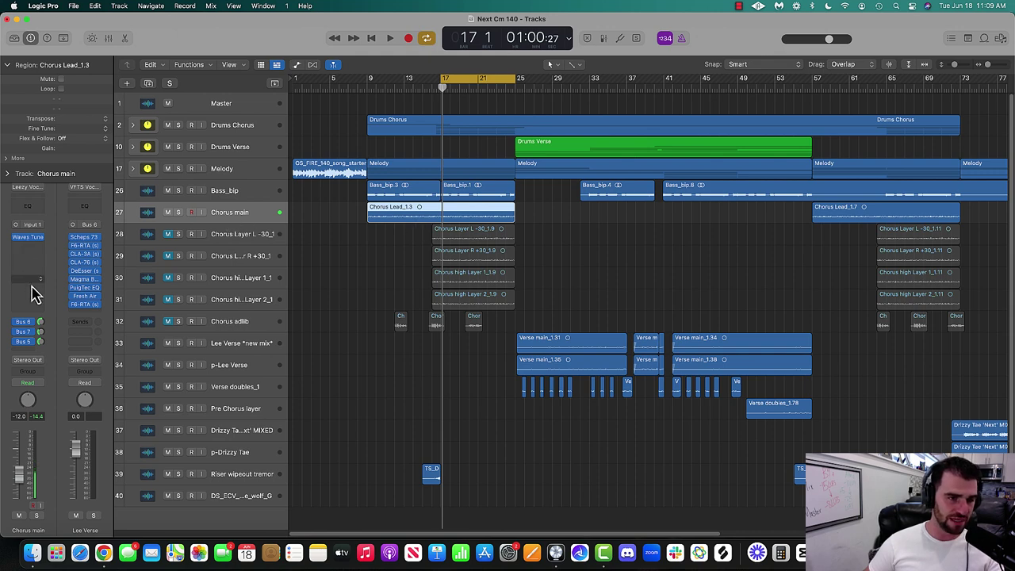
pyautogui.click(28, 239)
pyautogui.click(28, 239)
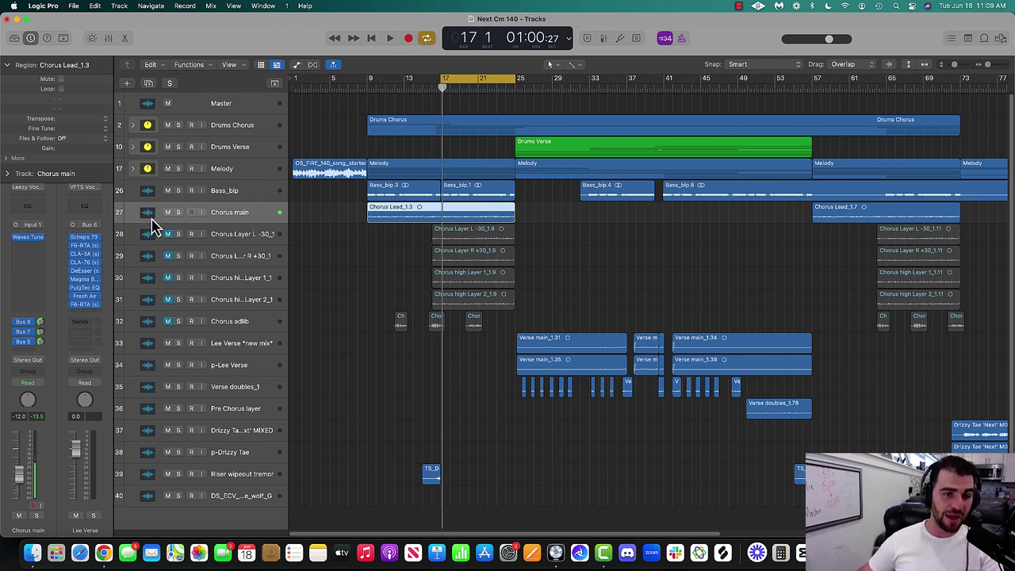
# Audition Chorus main in solo from bar 17 and clear its solo
pyautogui.click(177, 213)
pyautogui.press('space')
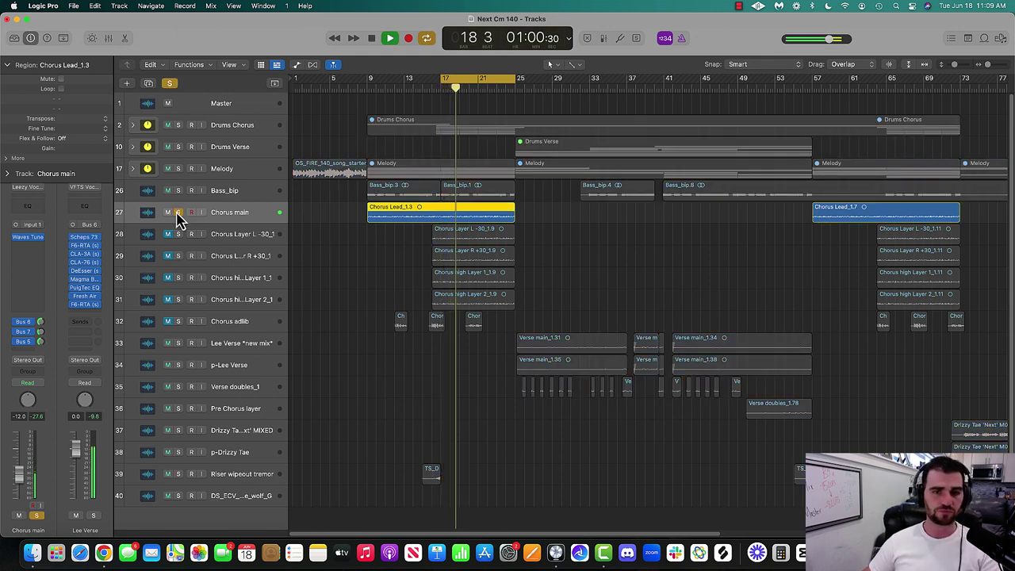
pyautogui.press('space')
pyautogui.click(177, 213)
# Audition Chorus Layer L -30_1 and Chorus Layer R +30_1 together in solo and clear their solos
pyautogui.click(178, 234)
pyautogui.click(178, 256)
pyautogui.click(241, 257)
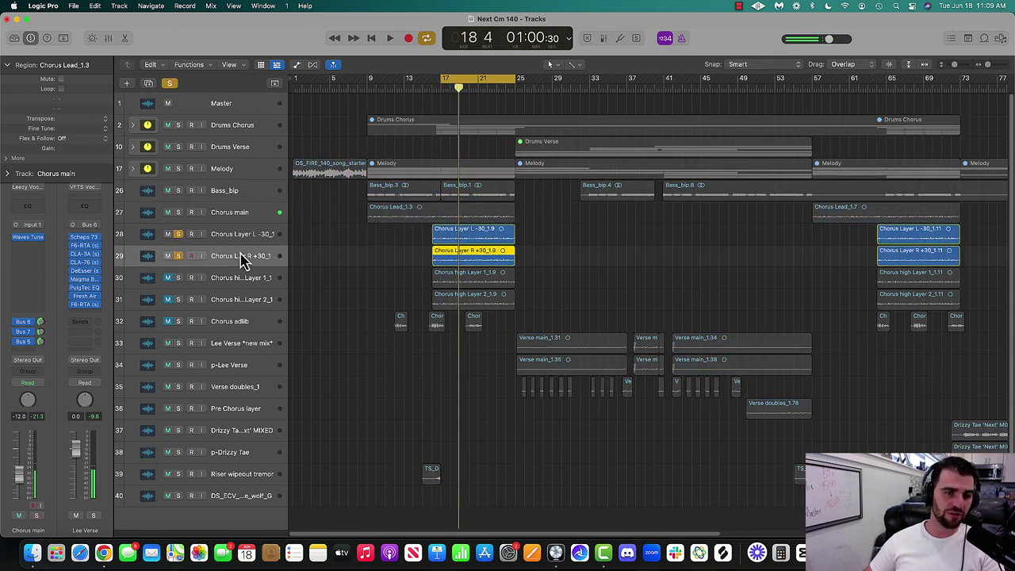
pyautogui.keyDown('shift'); pyautogui.click(242, 236); pyautogui.keyUp('shift')
pyautogui.press('space')
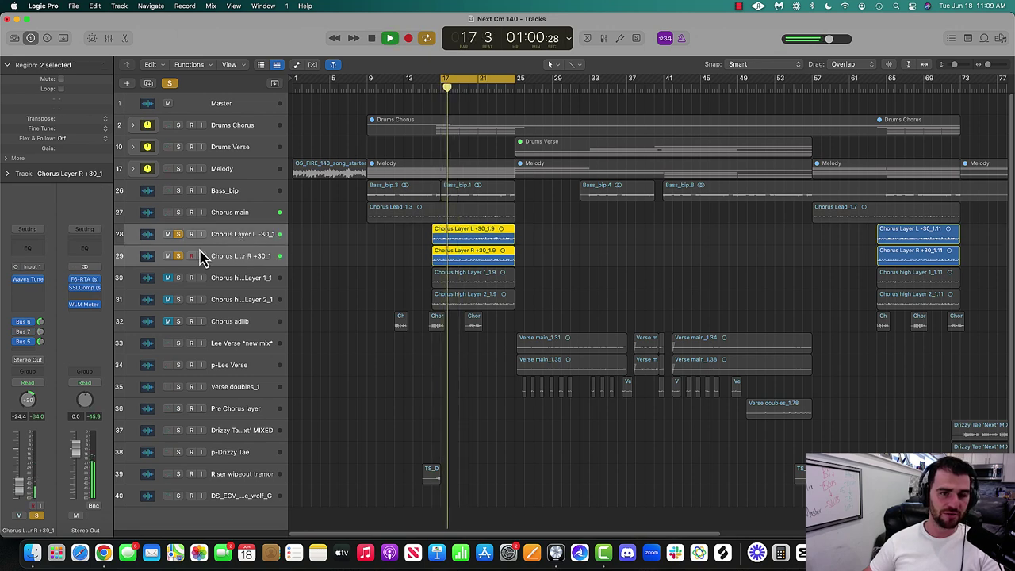
pyautogui.click(177, 234)
# Audition Chorus high Layer 1_1 and Chorus high Layer 2_1 together in solo and clear their solos
pyautogui.click(178, 277)
pyautogui.click(177, 300)
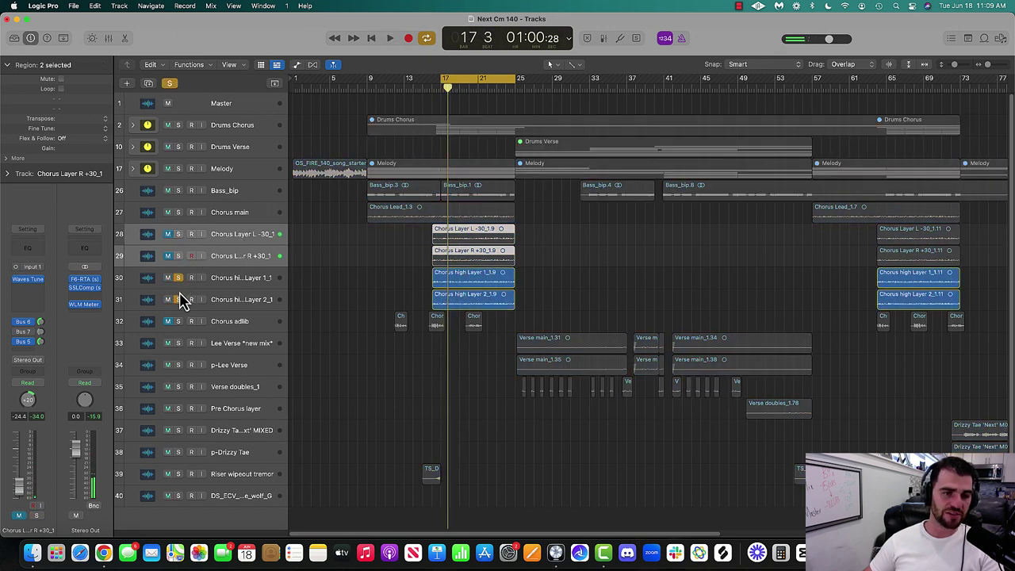
pyautogui.click(246, 300)
pyautogui.keyDown('shift'); pyautogui.click(241, 279); pyautogui.keyUp('shift')
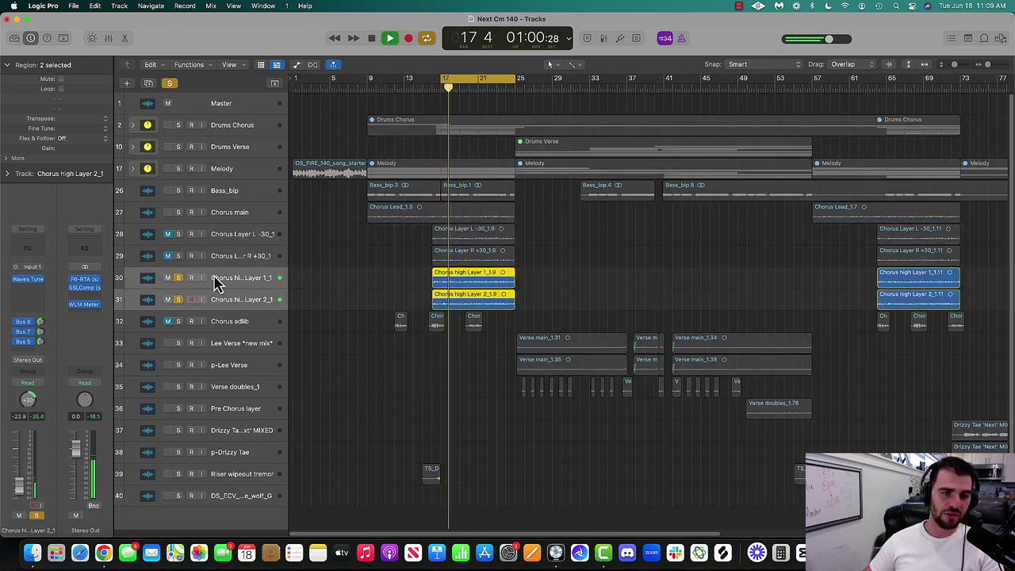
pyautogui.click(179, 277)
# Go through the chorus layer channel strips up to Chorus main and show its Bus 6 aux plug-in chain
pyautogui.click(227, 299)
pyautogui.click(225, 274)
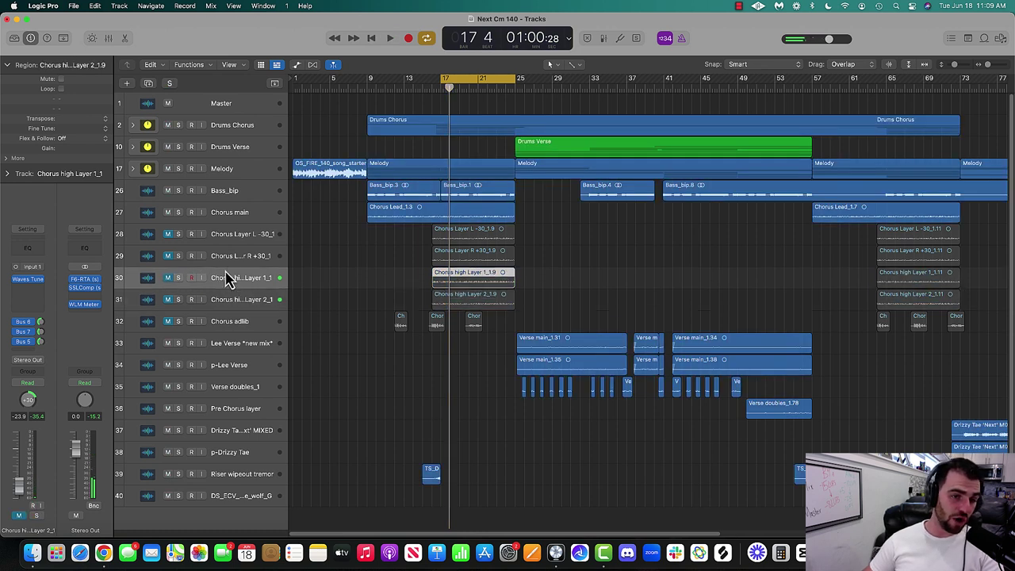
pyautogui.click(226, 255)
pyautogui.click(223, 234)
pyautogui.click(223, 215)
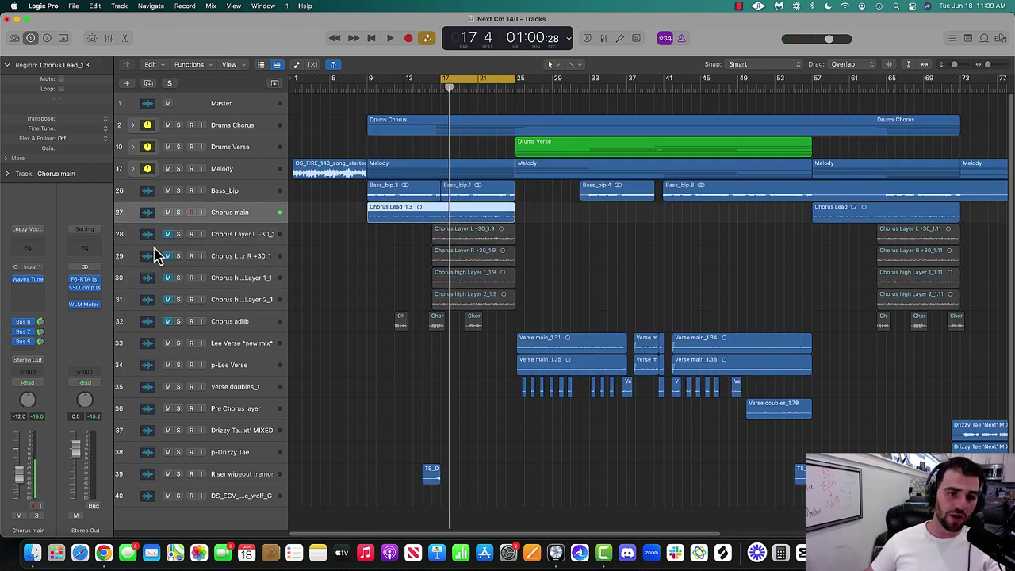
pyautogui.click(24, 324)
pyautogui.click(46, 288)
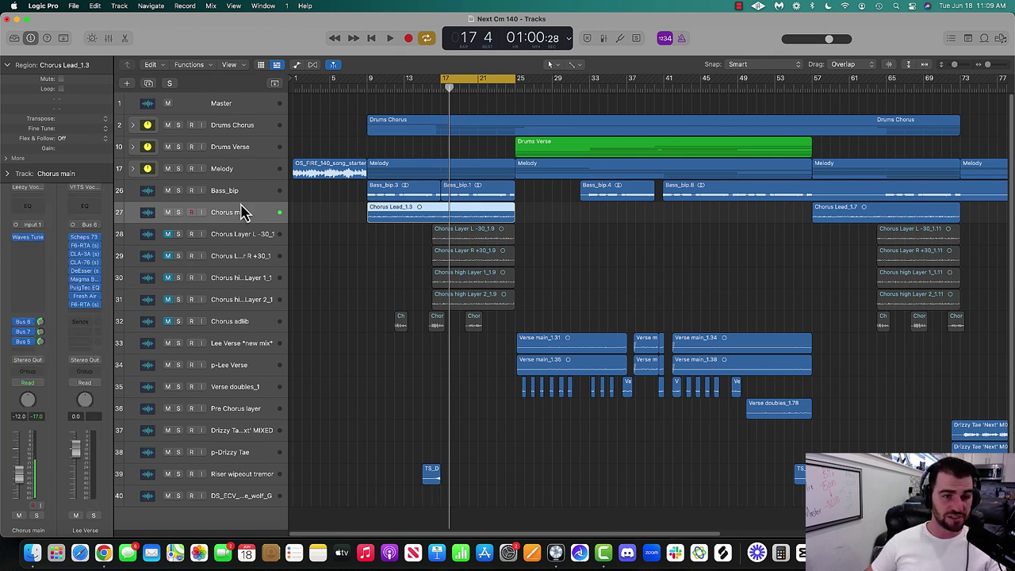
# Check the sends on the L and R chorus layers and show Chorus main's Bus 6 aux again
pyautogui.click(243, 239)
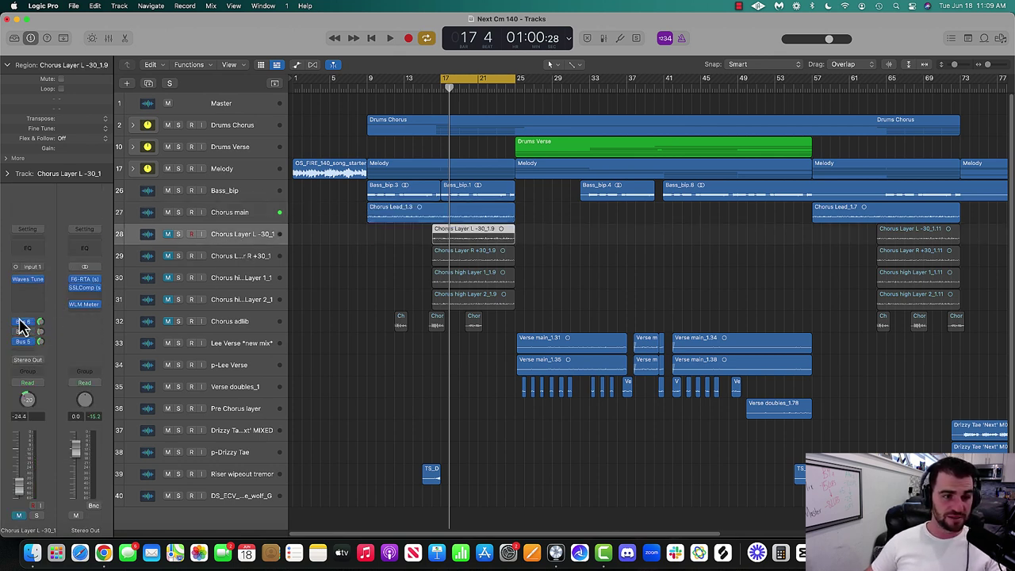
pyautogui.click(242, 257)
pyautogui.click(235, 220)
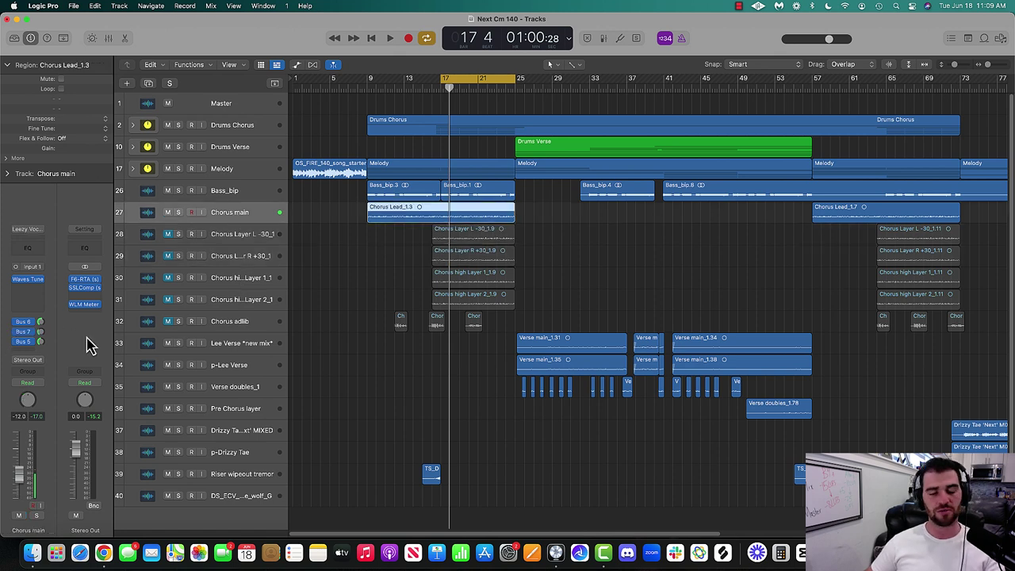
pyautogui.click(27, 324)
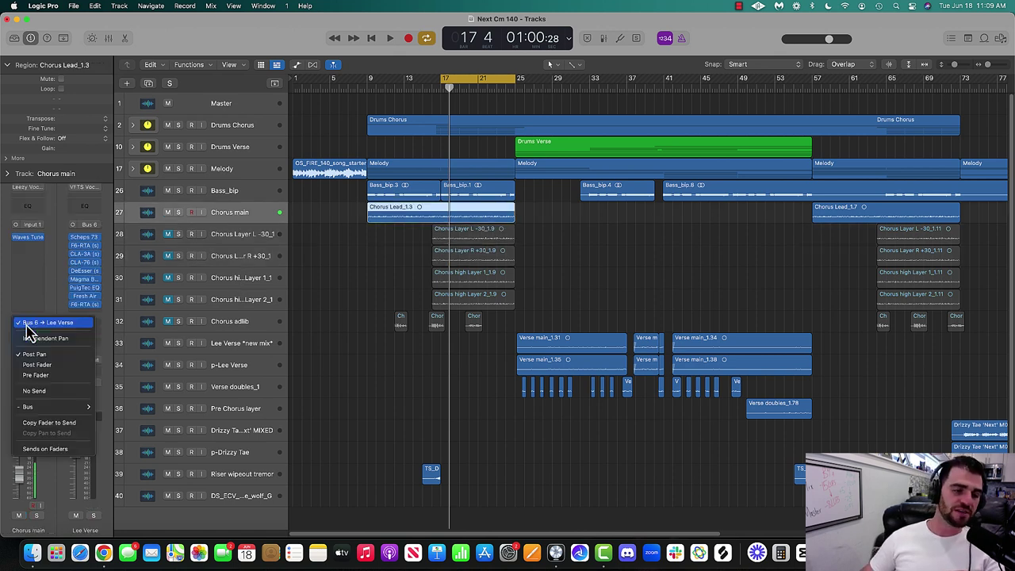
pyautogui.click(58, 255)
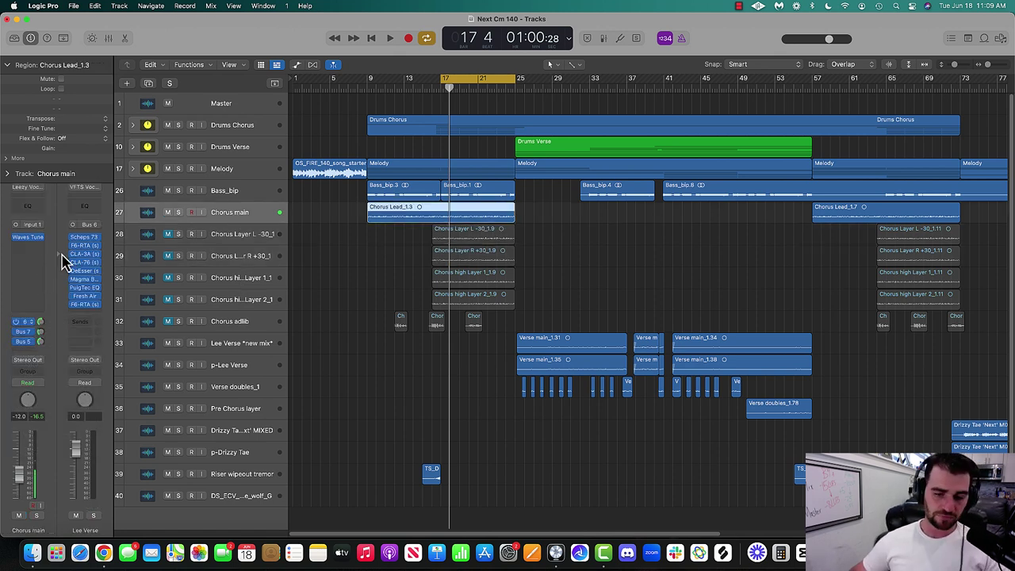
# Solo Chorus main and play it with the Bus 6 aux plug-ins and the Bus 7 and Bus 5 sends bypassed
pyautogui.press('s')
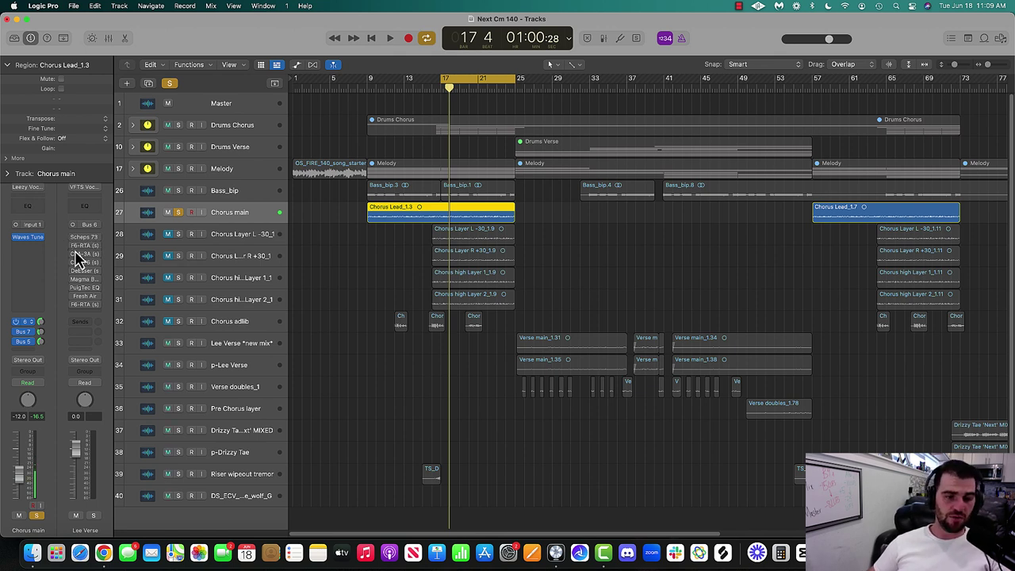
pyautogui.press('space')
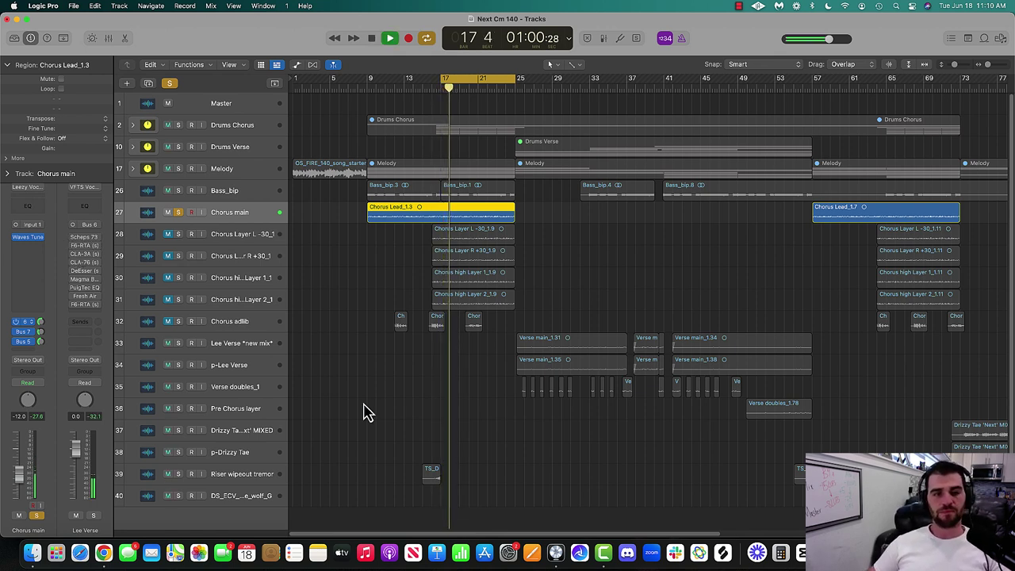
pyautogui.click(22, 329)
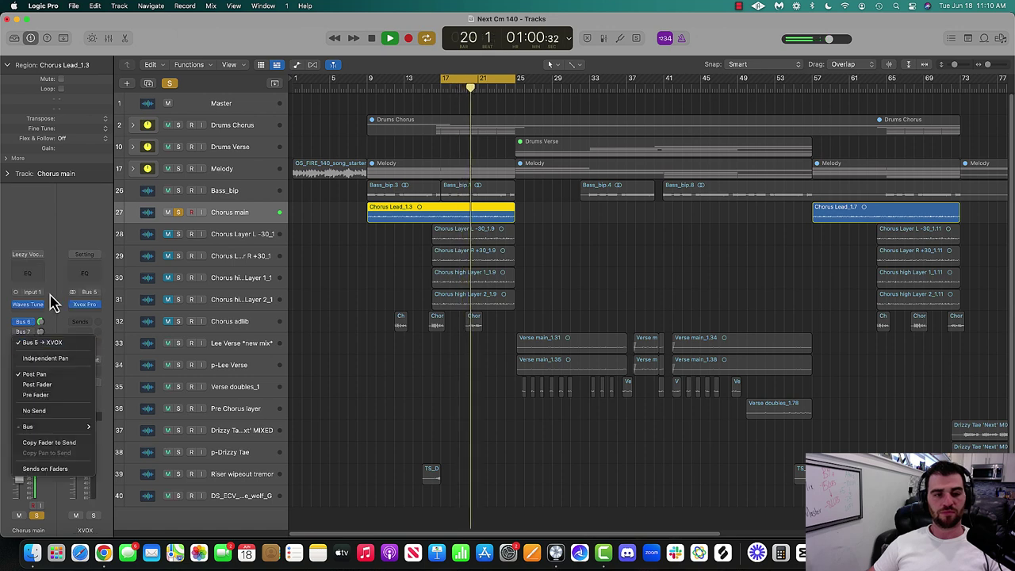
pyautogui.click(30, 333)
pyautogui.click(30, 322)
pyautogui.click(56, 280)
pyautogui.press('space')
# Open Scheps 73 on the Bus 6 aux and compare it on and off during playback, leaving it enabled
pyautogui.click(84, 236)
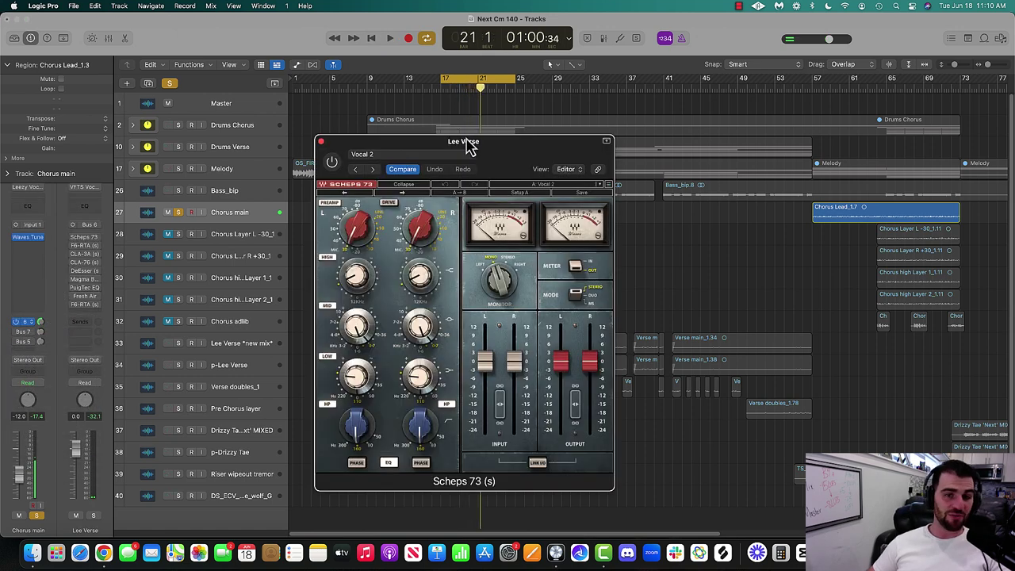
pyautogui.moveTo(525, 157); pyautogui.dragTo(737, 107)
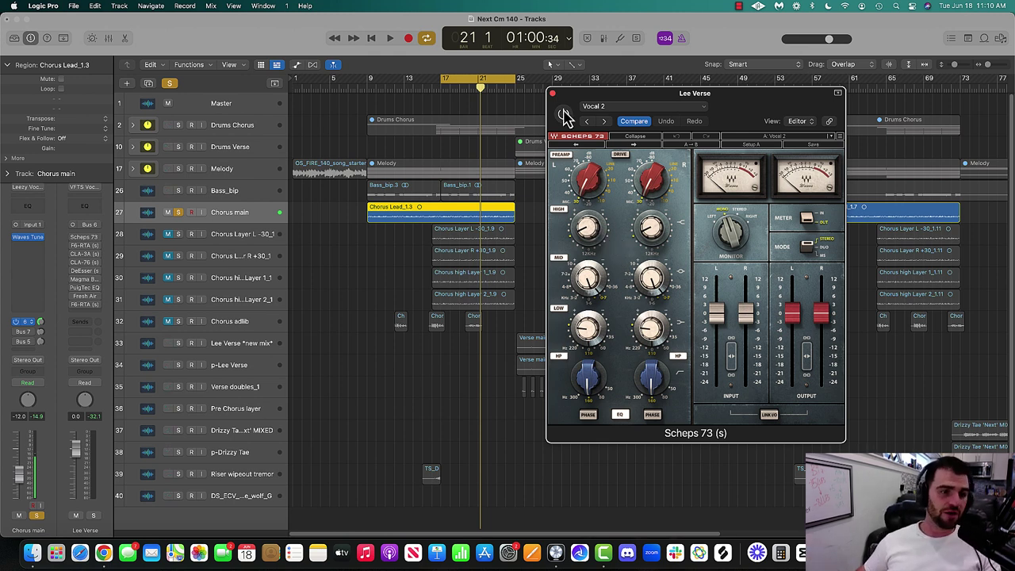
pyautogui.press('space')
pyautogui.click(564, 117)
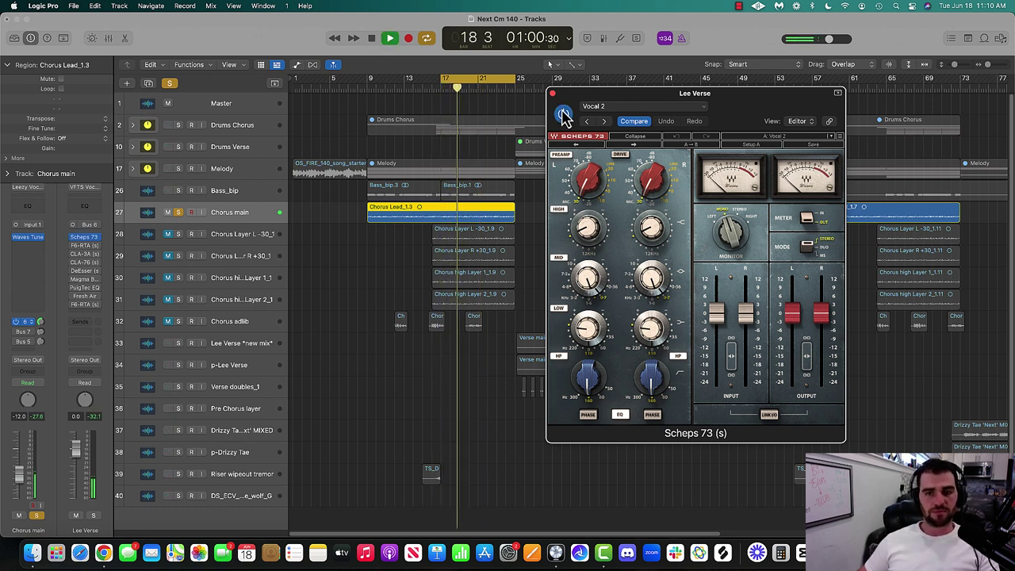
pyautogui.click(563, 117)
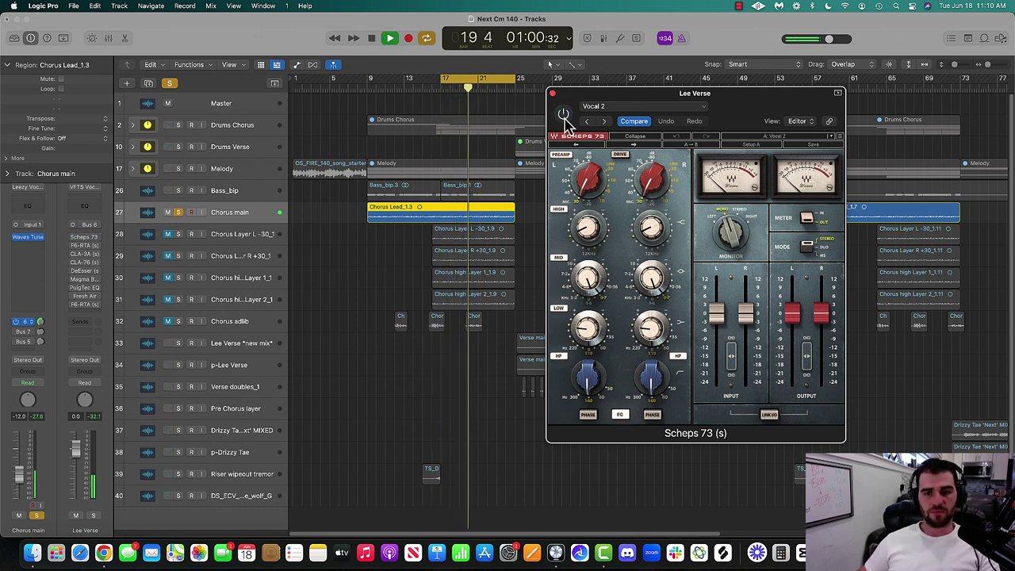
pyautogui.click(564, 117)
pyautogui.press('space')
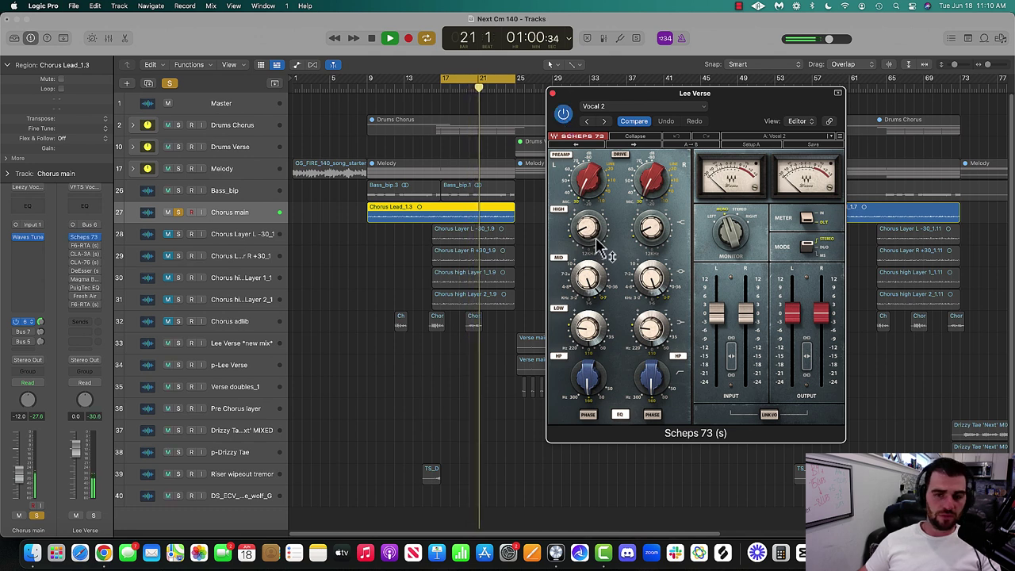
# Adjust the high, mid and low EQ knobs of Scheps 73 while Chorus main plays, and close the plug-in
pyautogui.moveTo(594, 237)
pyautogui.mouseDown()
pyautogui.moveTo(593, 219)
pyautogui.moveTo(593, 227)
pyautogui.mouseUp()
pyautogui.press('space')
pyautogui.moveTo(588, 278); pyautogui.dragTo(588, 321)
pyautogui.press('space')
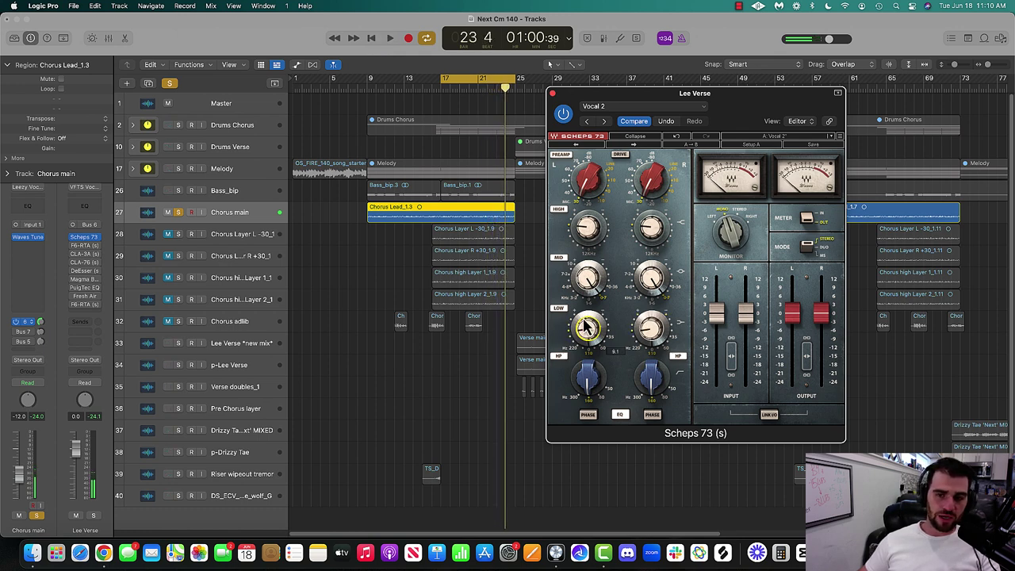
pyautogui.click(553, 93)
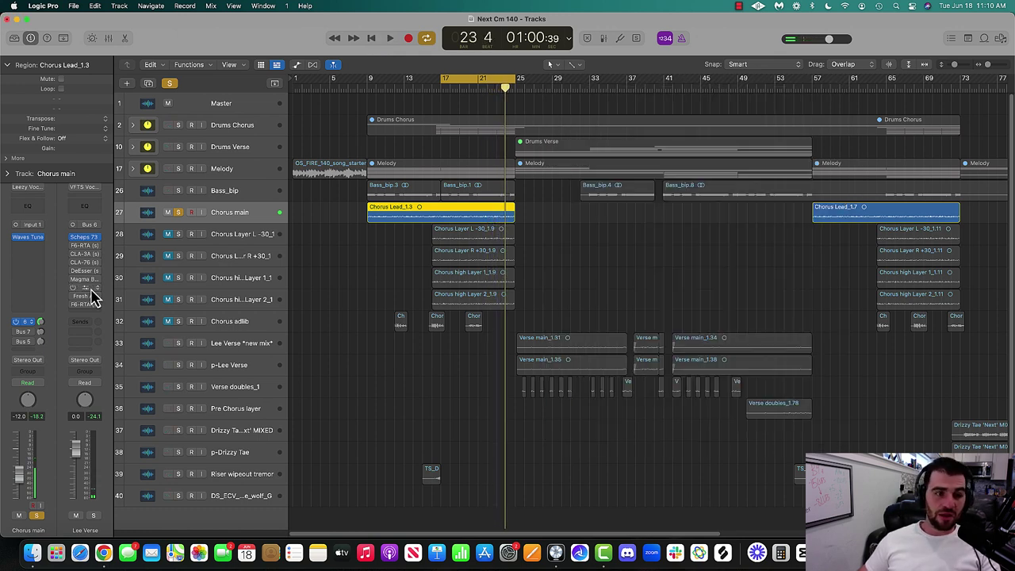
# Open the first F6-RTA on the Bus 6 aux and compare it on and off during playback, leaving it enabled
pyautogui.click(87, 247)
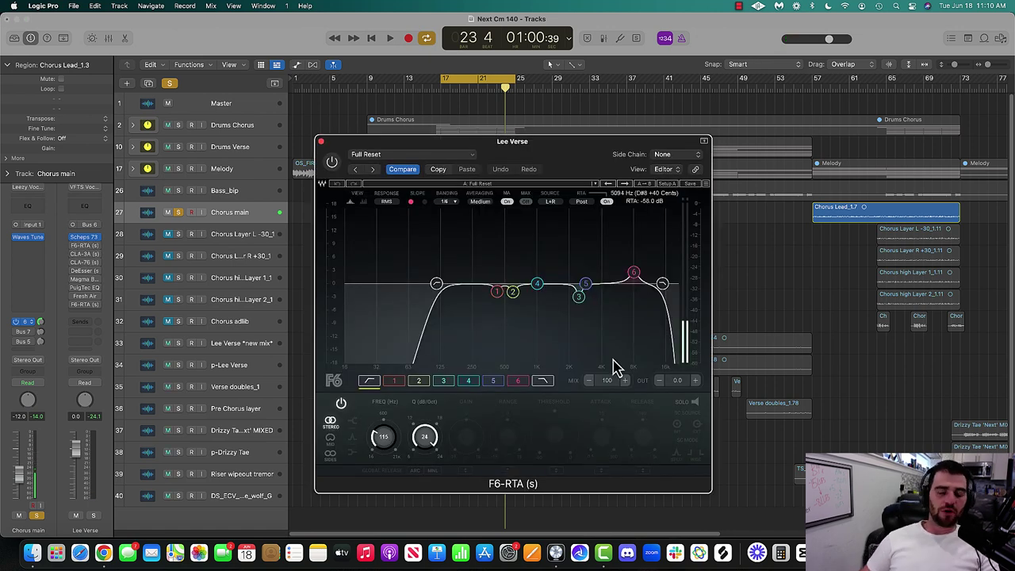
pyautogui.moveTo(340, 146); pyautogui.dragTo(583, 143)
pyautogui.press('space')
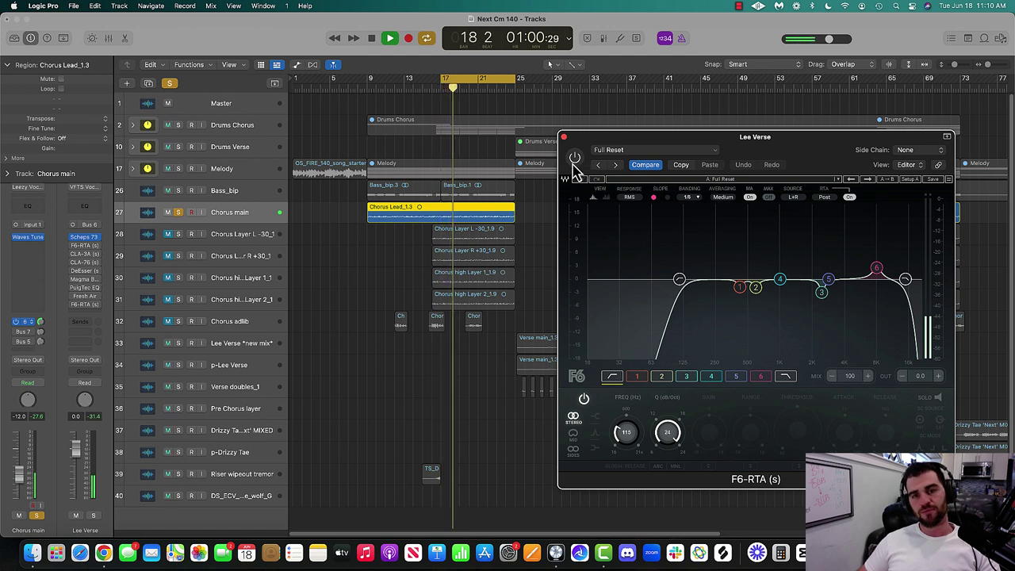
pyautogui.click(575, 159)
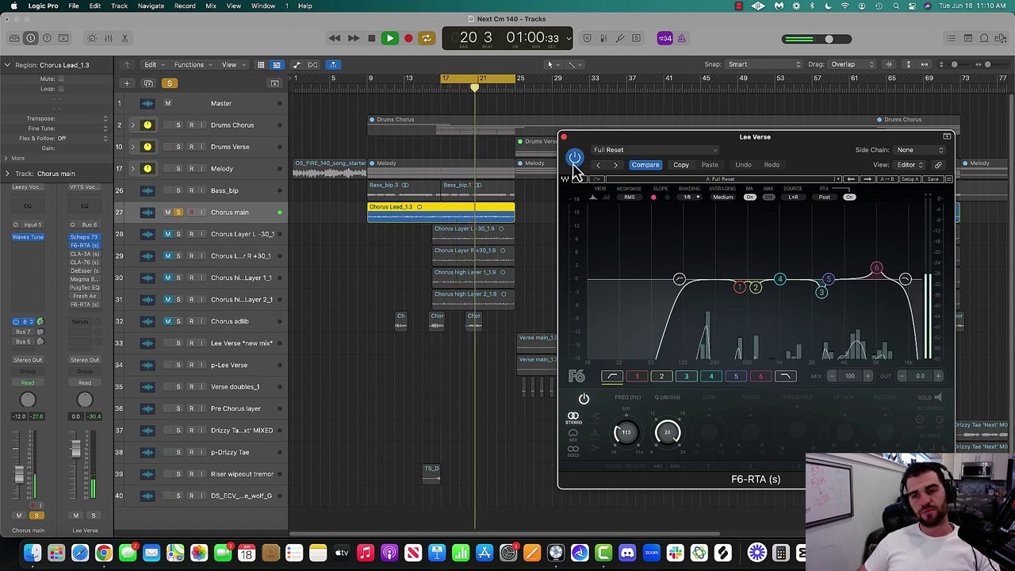
pyautogui.click(575, 161)
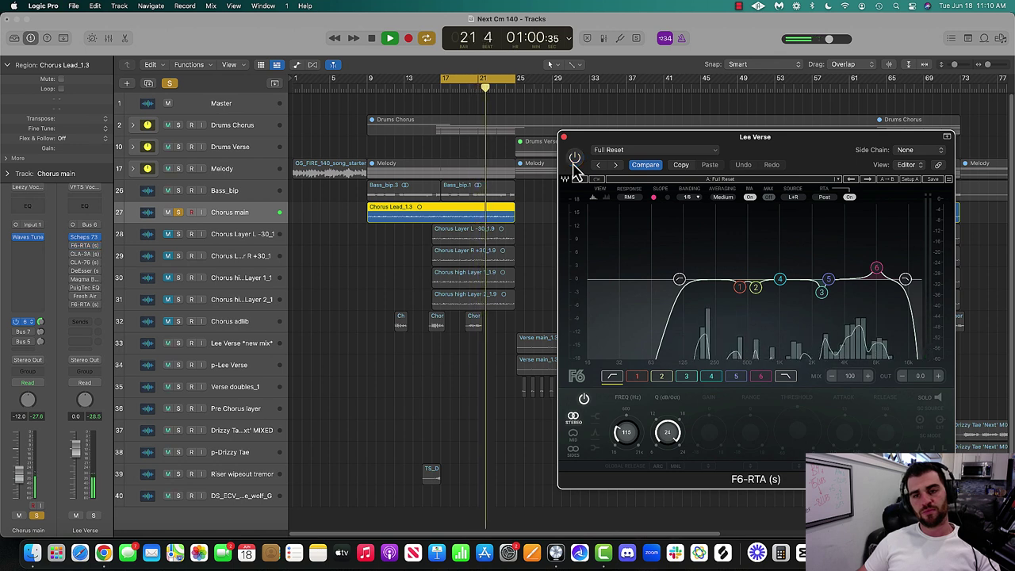
pyautogui.click(575, 161)
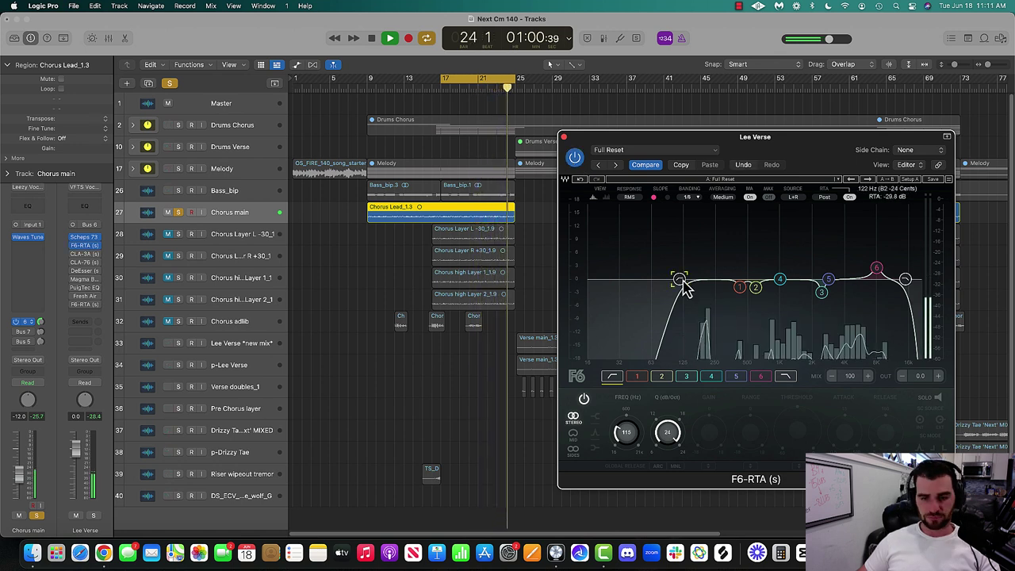
pyautogui.press('space')
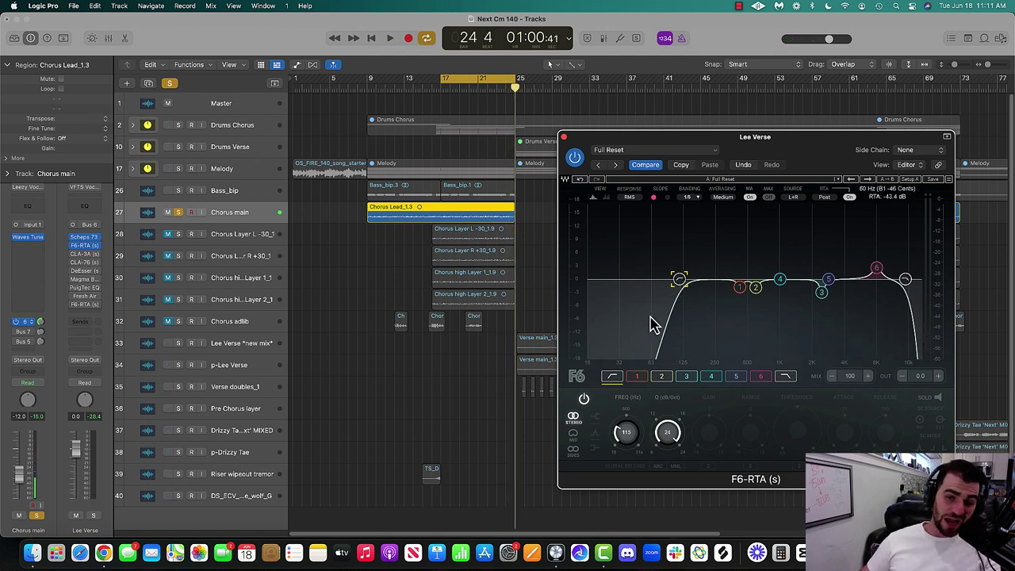
# Review the low-mid, mid and high band settings of the first F6-RTA on the Bus 6 aux and close the plug-in
pyautogui.click(739, 288)
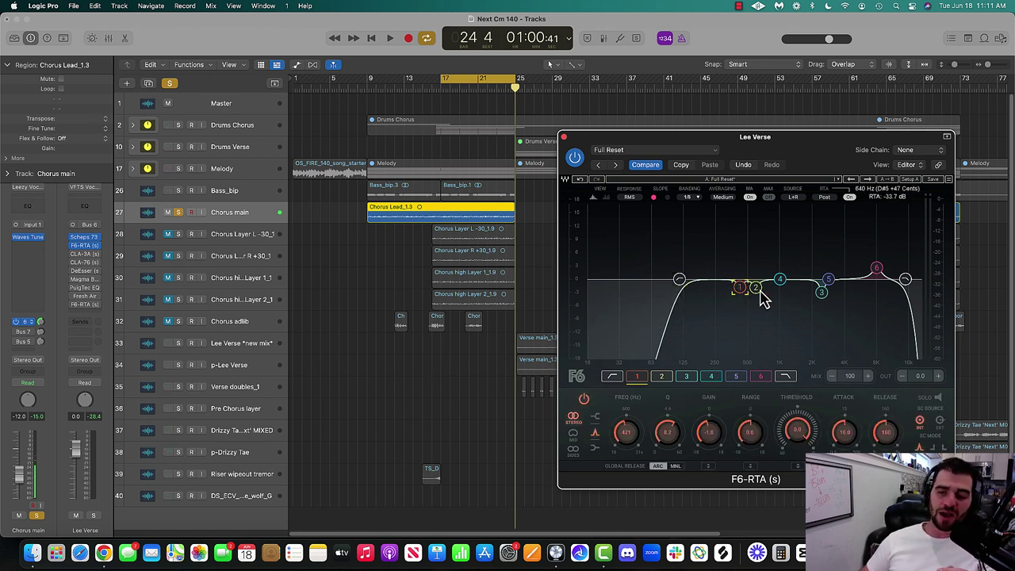
pyautogui.click(780, 281)
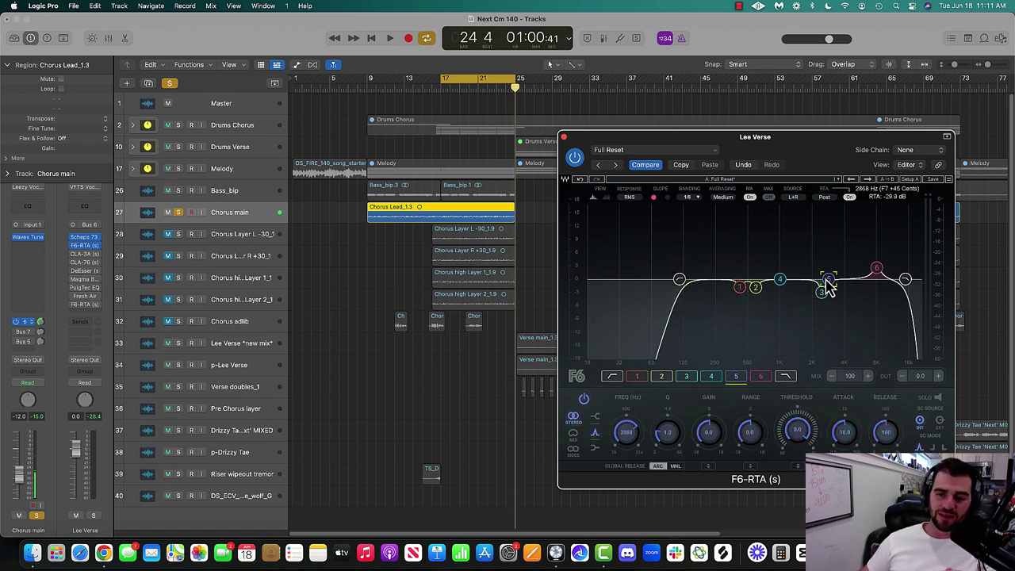
pyautogui.click(877, 268)
pyautogui.click(828, 280)
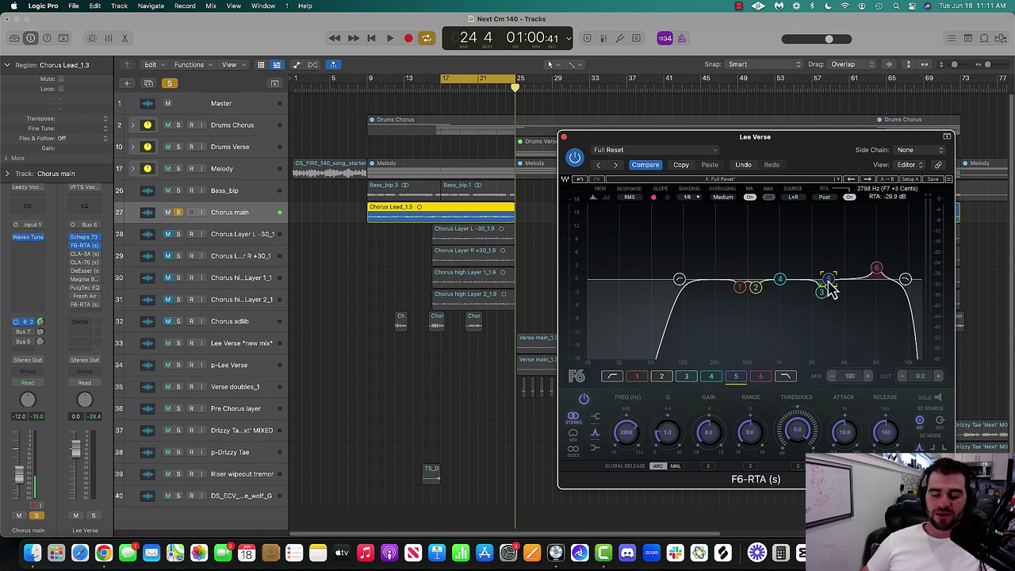
pyautogui.click(781, 286)
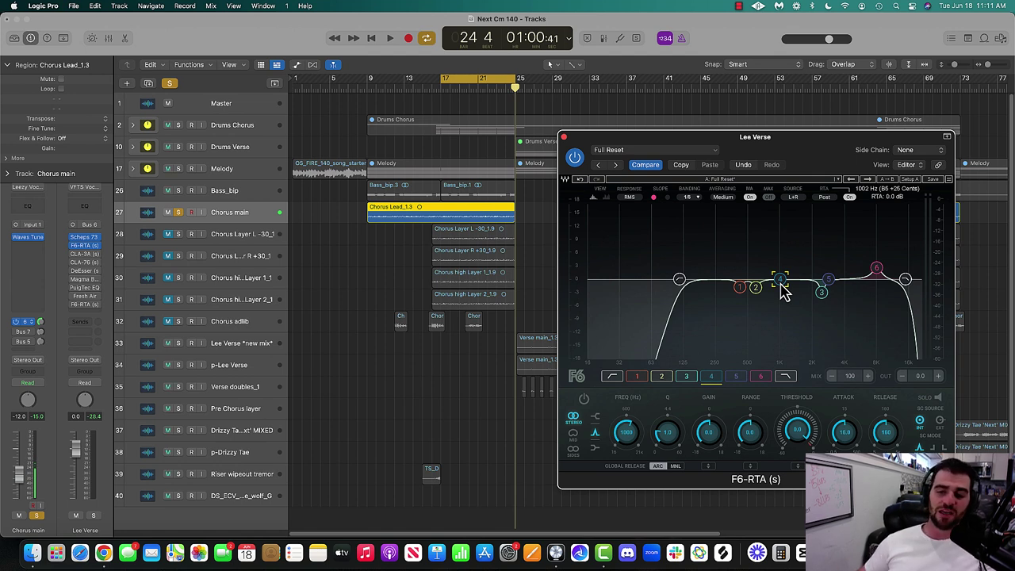
pyautogui.click(756, 290)
pyautogui.click(741, 287)
pyautogui.click(755, 289)
pyautogui.click(822, 294)
pyautogui.click(877, 269)
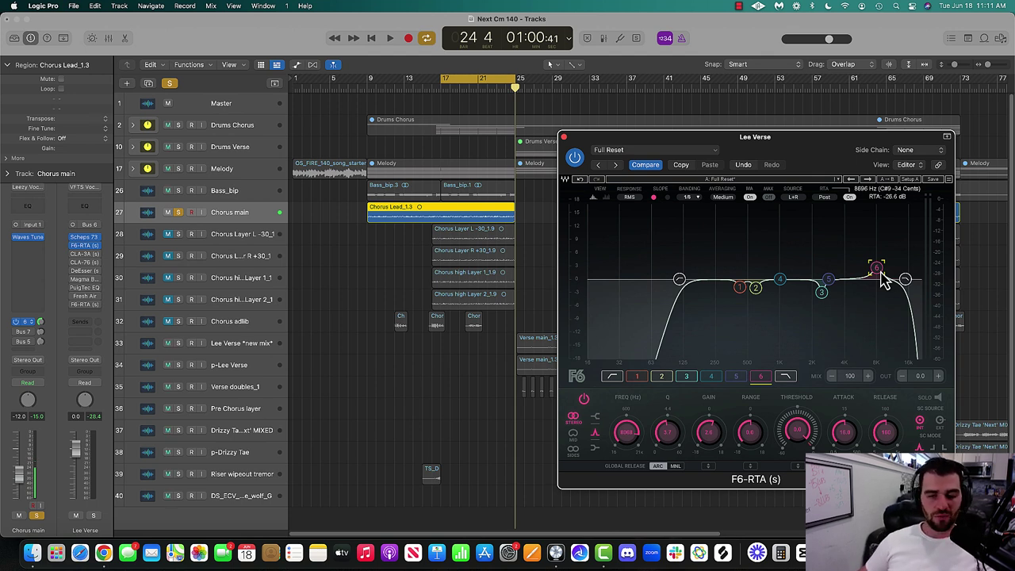
pyautogui.click(739, 288)
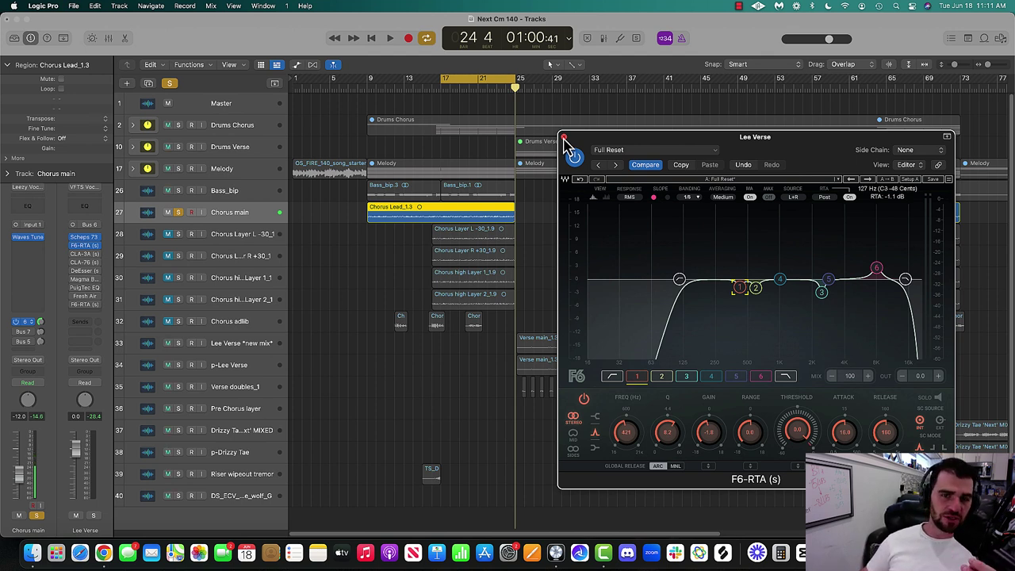
pyautogui.click(565, 139)
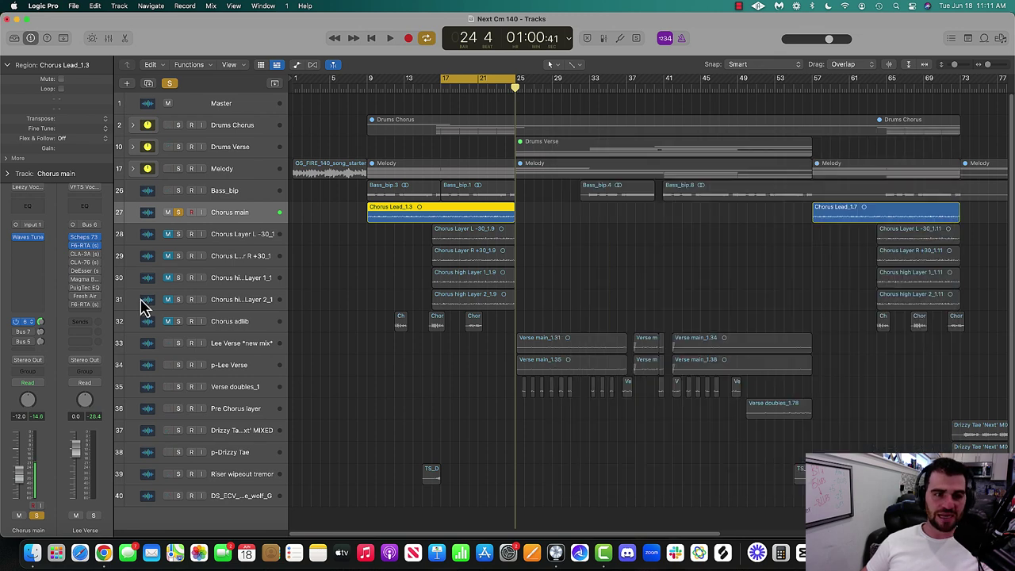
# Insert a stereo Waves F6-RTA (s) at the end of the Bus 6 aux plug-in chain
pyautogui.click(90, 319)
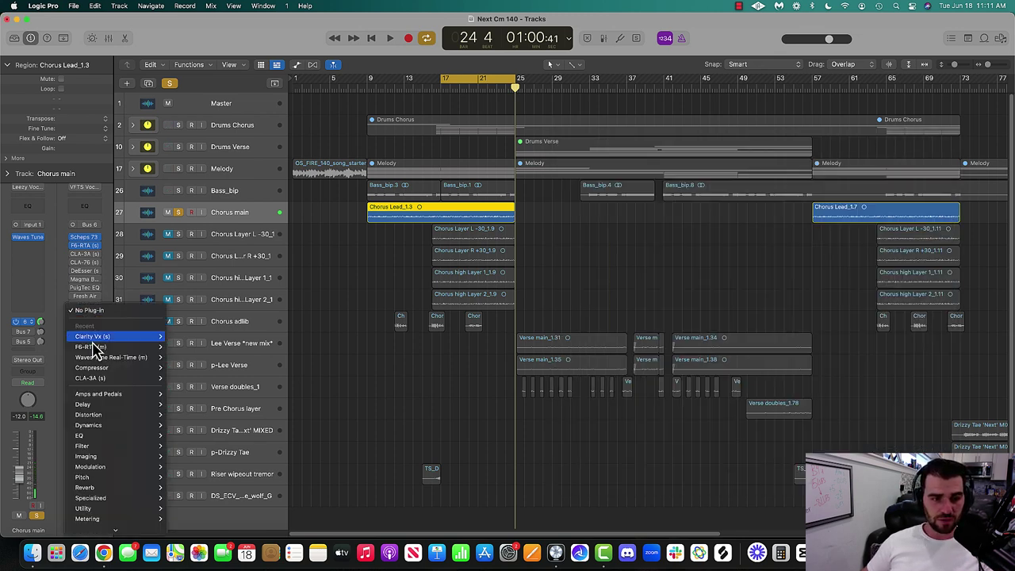
pyautogui.scroll(-1, 109, 486)
pyautogui.moveTo(143, 527)
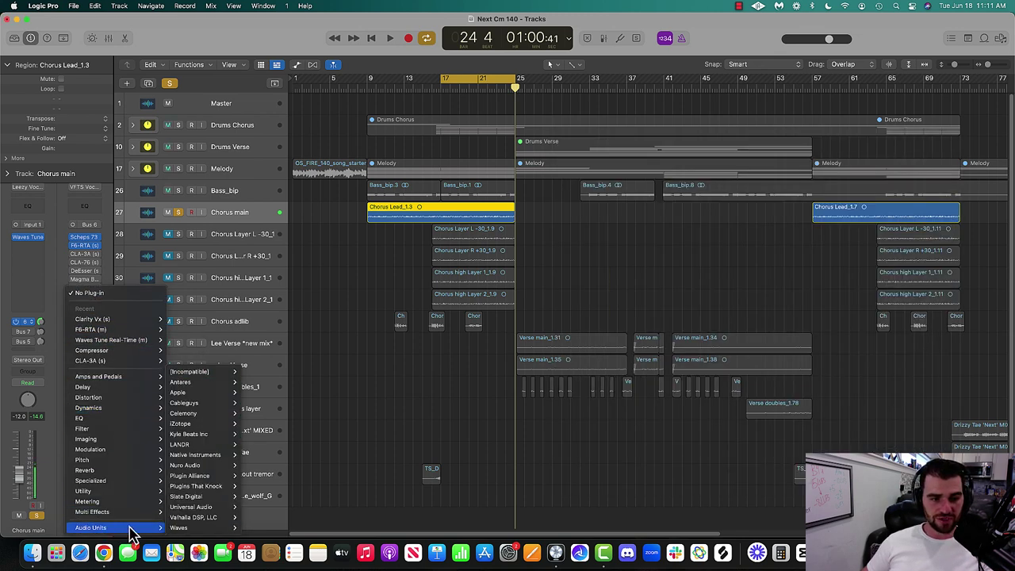
pyautogui.moveTo(233, 527)
pyautogui.moveTo(266, 501)
pyautogui.scroll(-10, 270, 508)
pyautogui.scroll(-1, 270, 505)
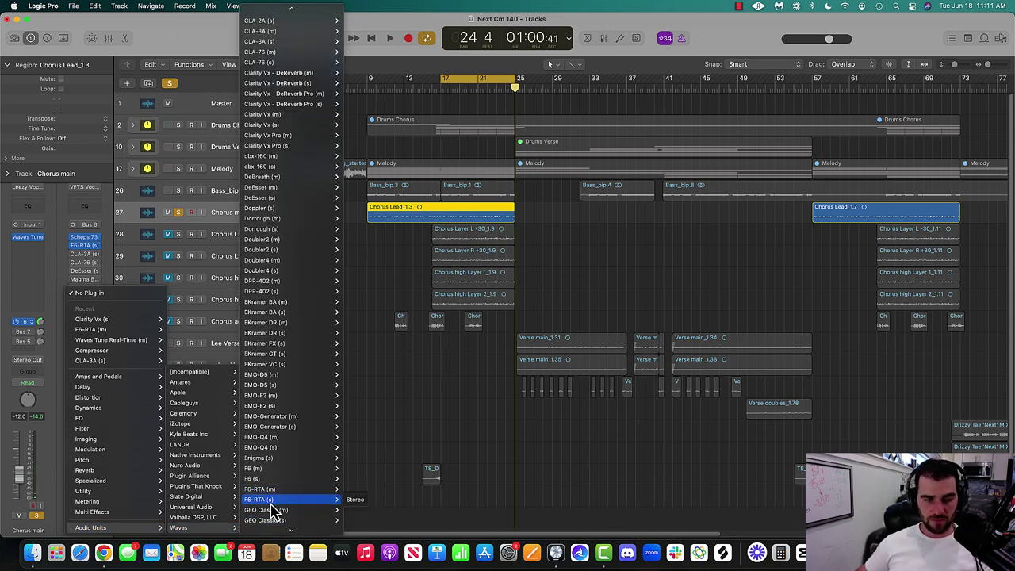
pyautogui.click(350, 502)
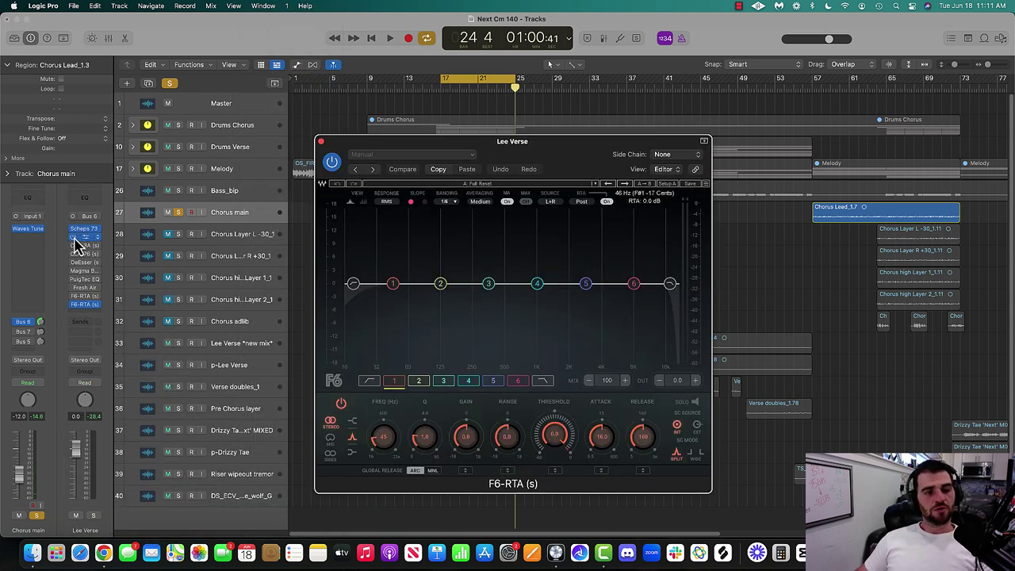
# Move the new F6-RTA to Chorus main directly after Waves Tune and open it
pyautogui.moveTo(76, 244); pyautogui.dragTo(86, 274)
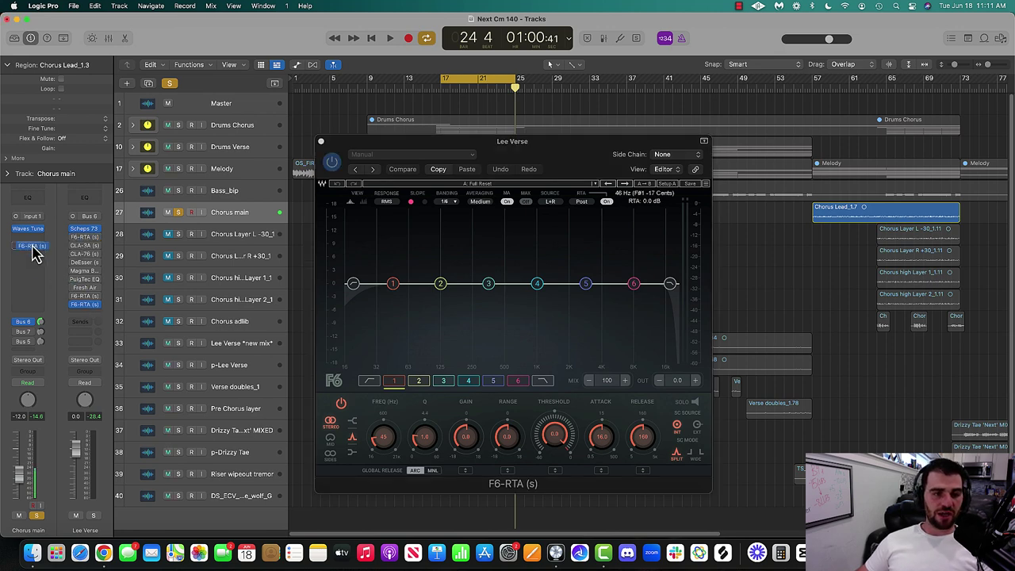
pyautogui.moveTo(32, 251); pyautogui.dragTo(32, 248)
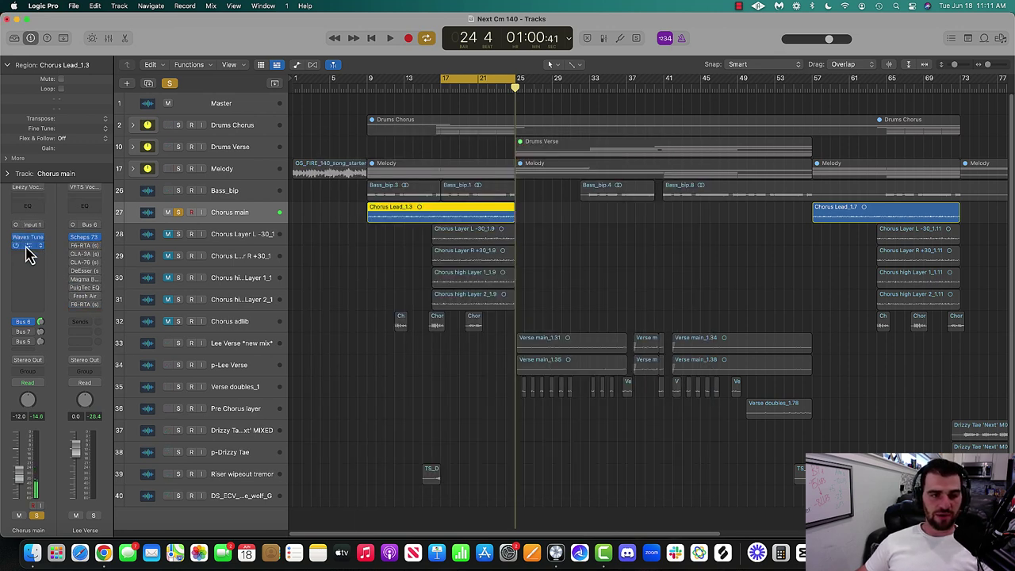
pyautogui.click(28, 246)
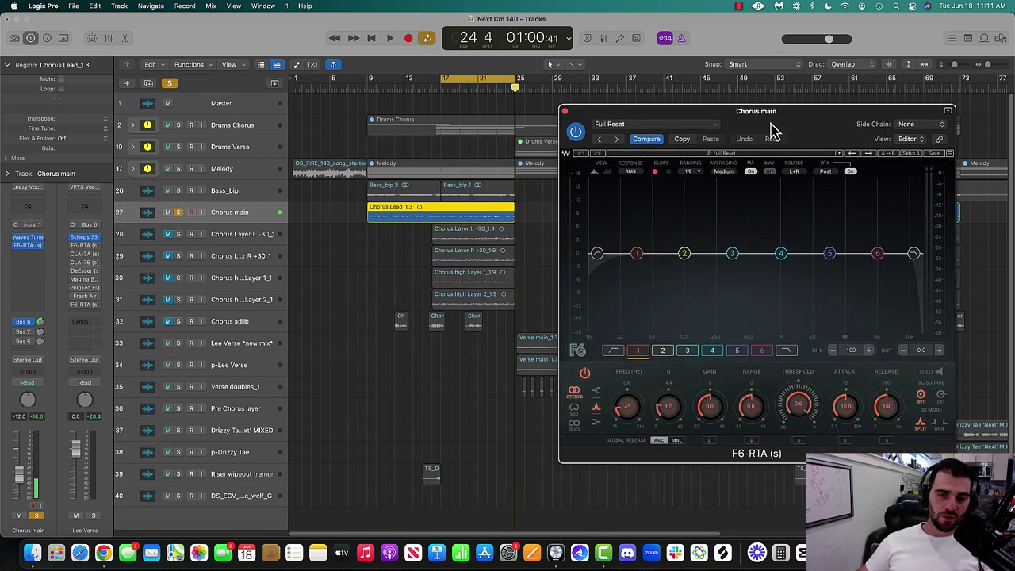
# Apply a 24 dB/oct high-pass filter at about 104 Hz during playback, soloing the band to audition the cut
pyautogui.press('space')
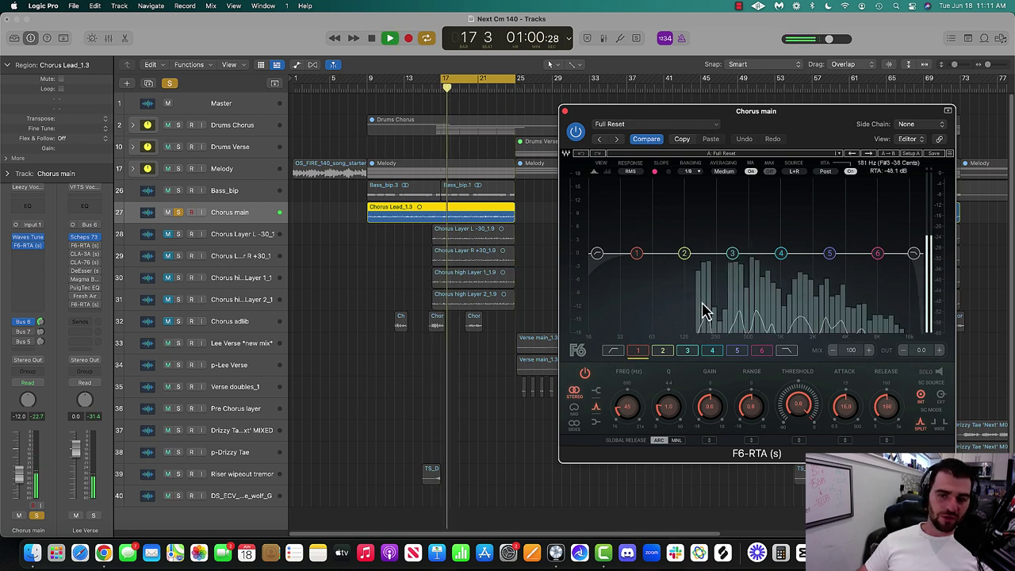
pyautogui.moveTo(596, 253); pyautogui.dragTo(668, 254)
pyautogui.moveTo(671, 420); pyautogui.dragTo(667, 408)
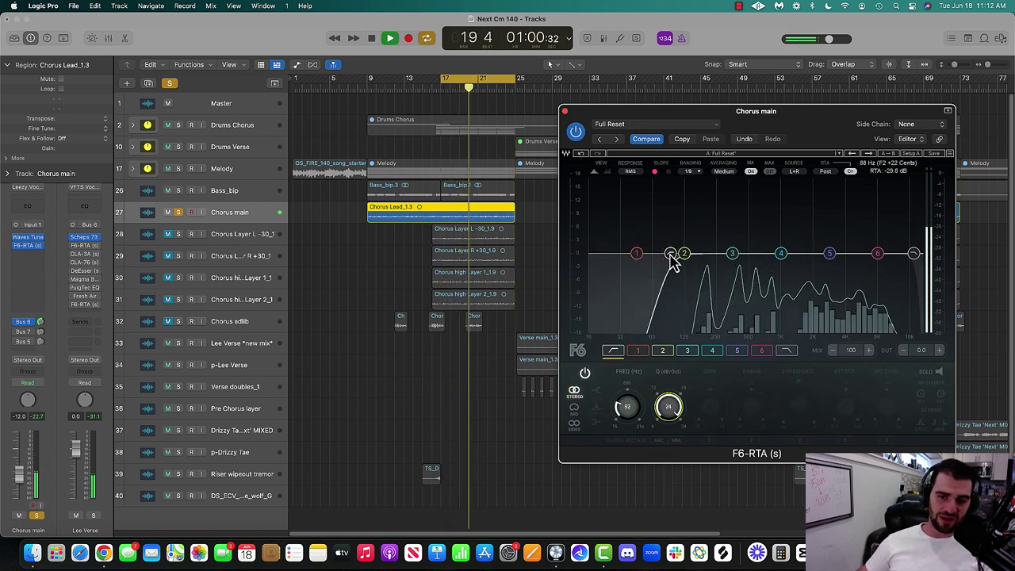
pyautogui.moveTo(669, 253); pyautogui.dragTo(676, 254)
pyautogui.click(937, 373)
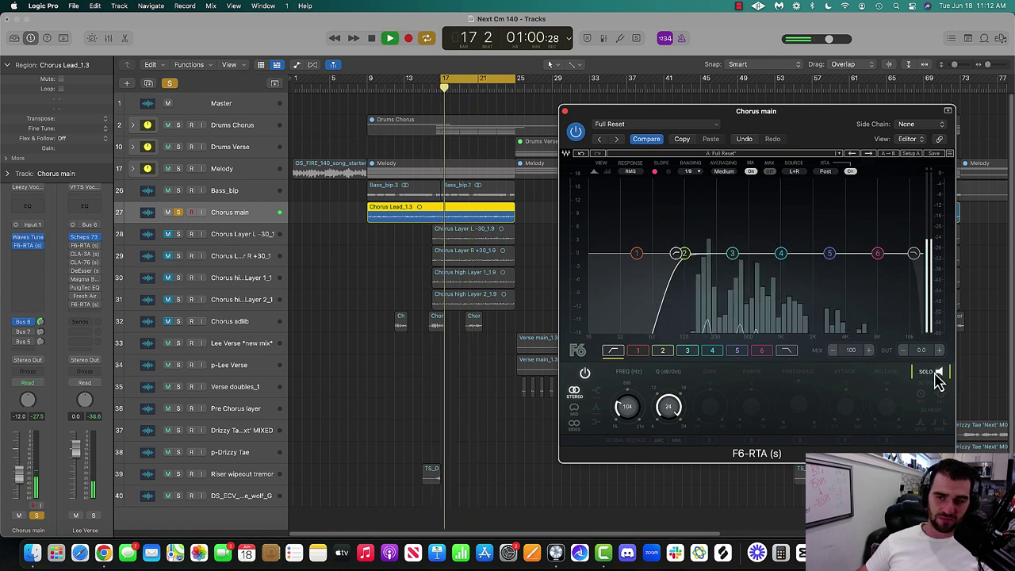
pyautogui.moveTo(677, 254)
pyautogui.mouseDown()
pyautogui.moveTo(616, 253)
pyautogui.moveTo(675, 254)
pyautogui.mouseUp()
pyautogui.click(926, 373)
pyautogui.click(930, 375)
pyautogui.press('space')
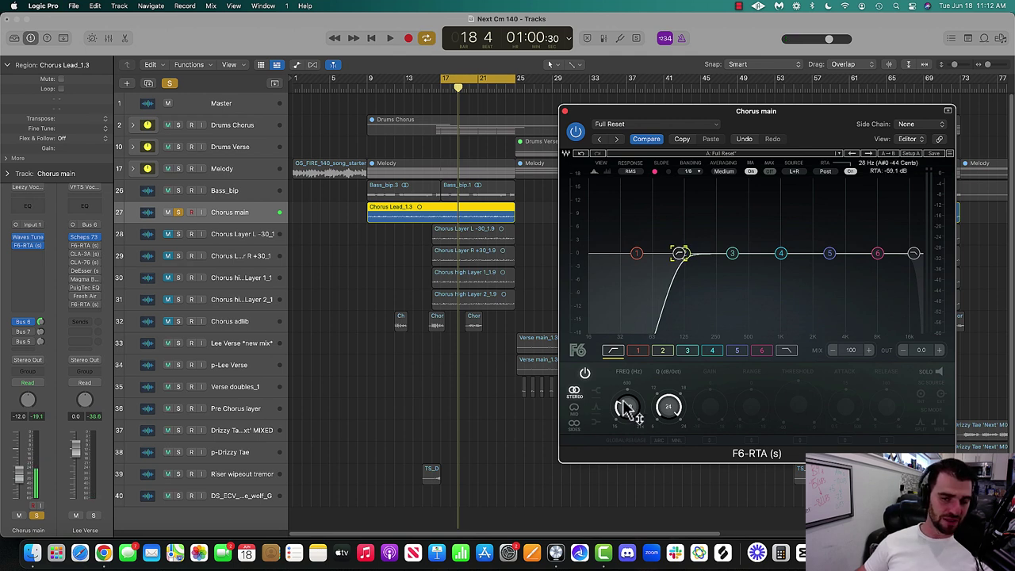
# Raise the high-pass cutoff to about 168 Hz and about 484 Hz, audition it, and bring it back down below 168 Hz
pyautogui.moveTo(626, 408)
pyautogui.mouseDown()
pyautogui.moveTo(626, 384)
pyautogui.moveTo(627, 419)
pyautogui.mouseUp()
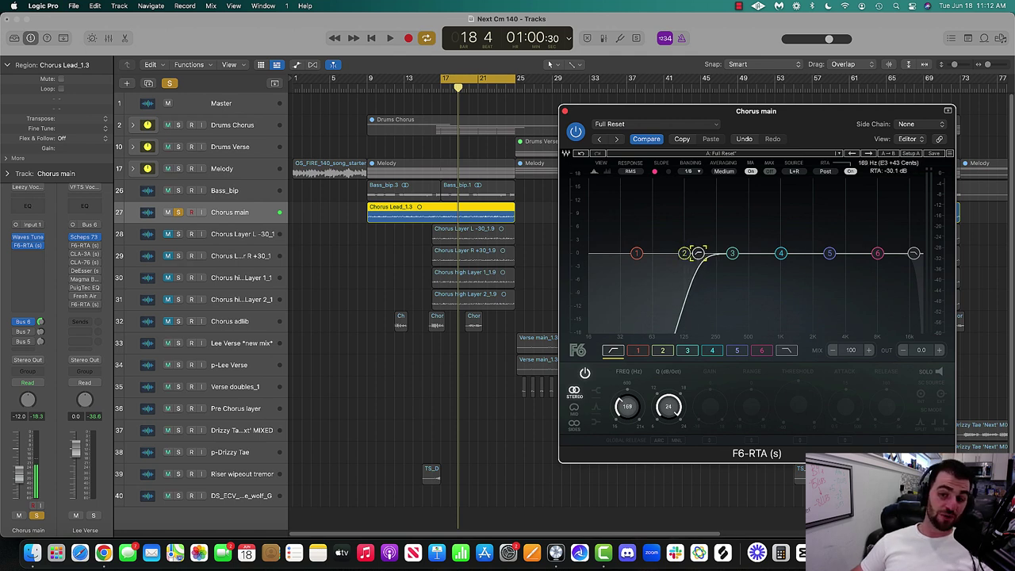
pyautogui.moveTo(698, 253); pyautogui.dragTo(748, 253)
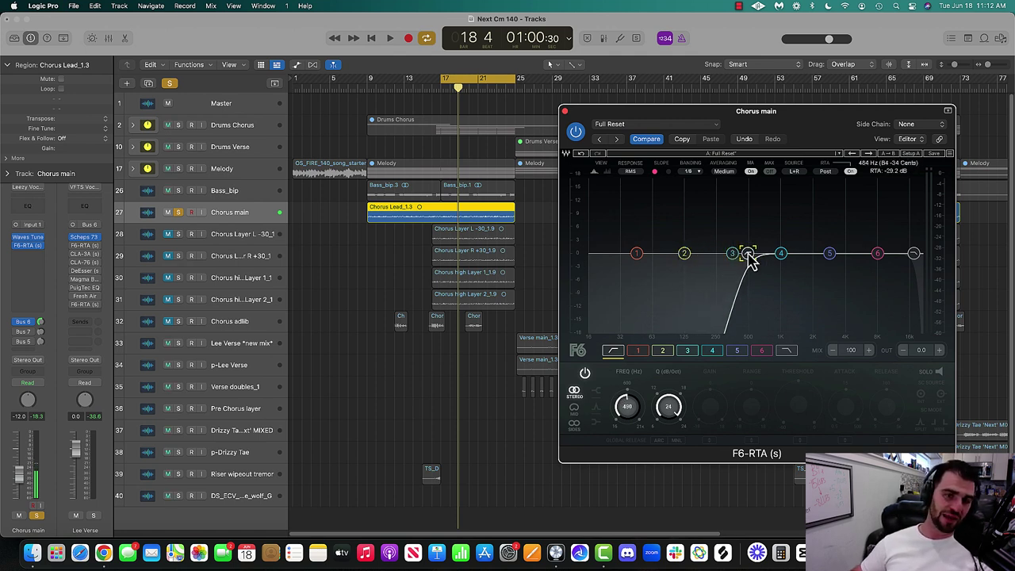
pyautogui.press('space')
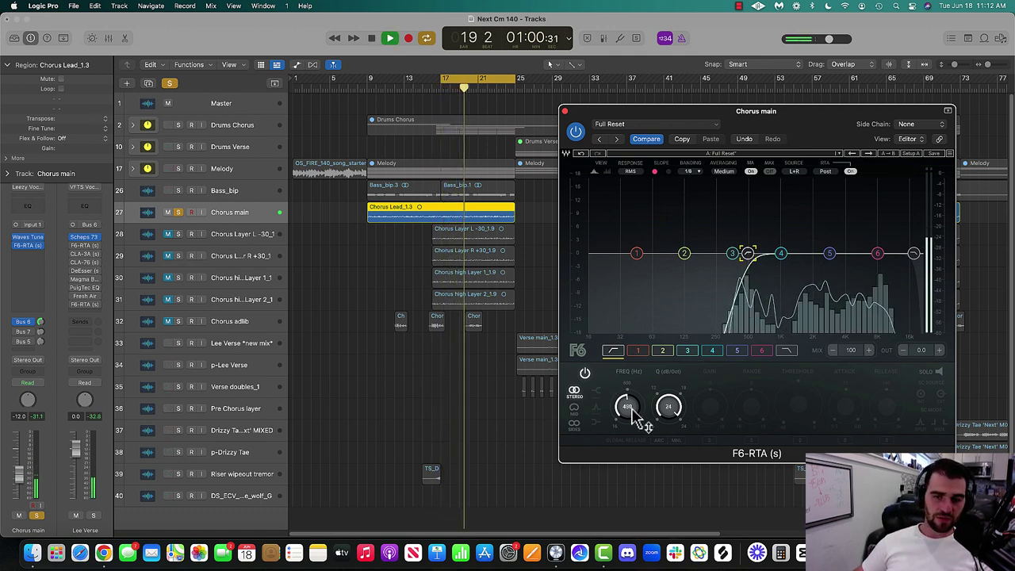
pyautogui.moveTo(628, 407); pyautogui.dragTo(626, 437)
pyautogui.press('space')
# Search with a narrow 11.2 dB boost on band 1, settle it at 224 Hz and turn it into a slight cut
pyautogui.click(638, 254)
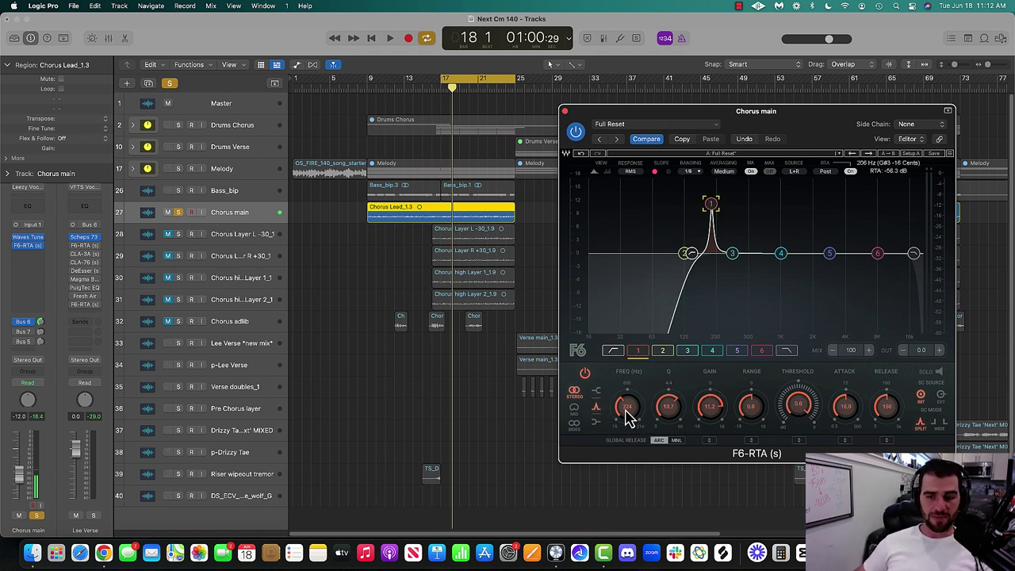
pyautogui.press('space')
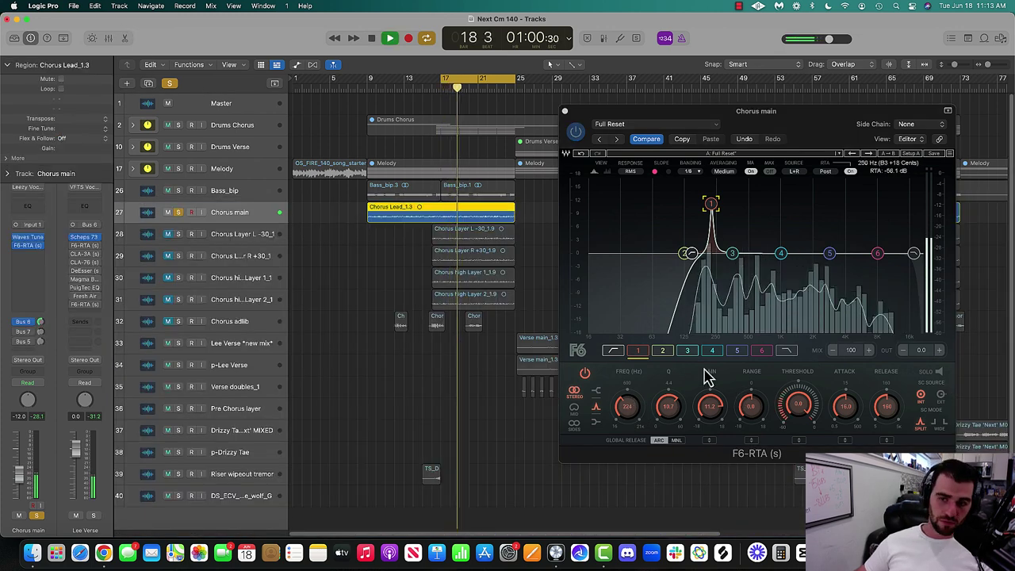
pyautogui.moveTo(672, 412); pyautogui.dragTo(710, 459)
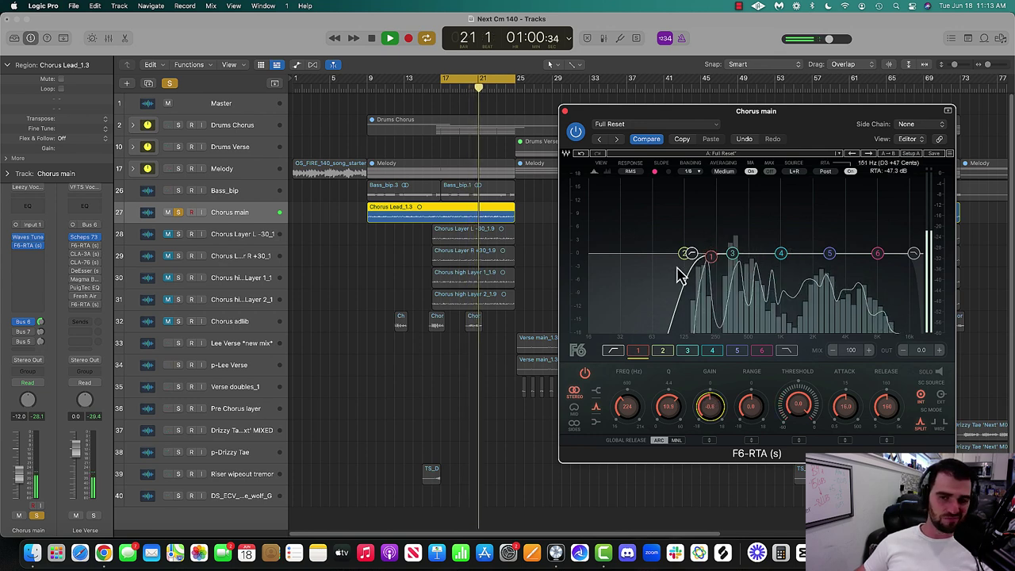
# Sweep band 2 as a narrow boost to about 382 Hz and cut it by about 1.5 dB
pyautogui.moveTo(682, 256); pyautogui.dragTo(732, 245)
pyautogui.moveTo(671, 411); pyautogui.dragTo(671, 390)
pyautogui.moveTo(722, 415); pyautogui.dragTo(722, 380)
pyautogui.moveTo(668, 415); pyautogui.dragTo(638, 404)
pyautogui.moveTo(711, 406); pyautogui.dragTo(715, 419)
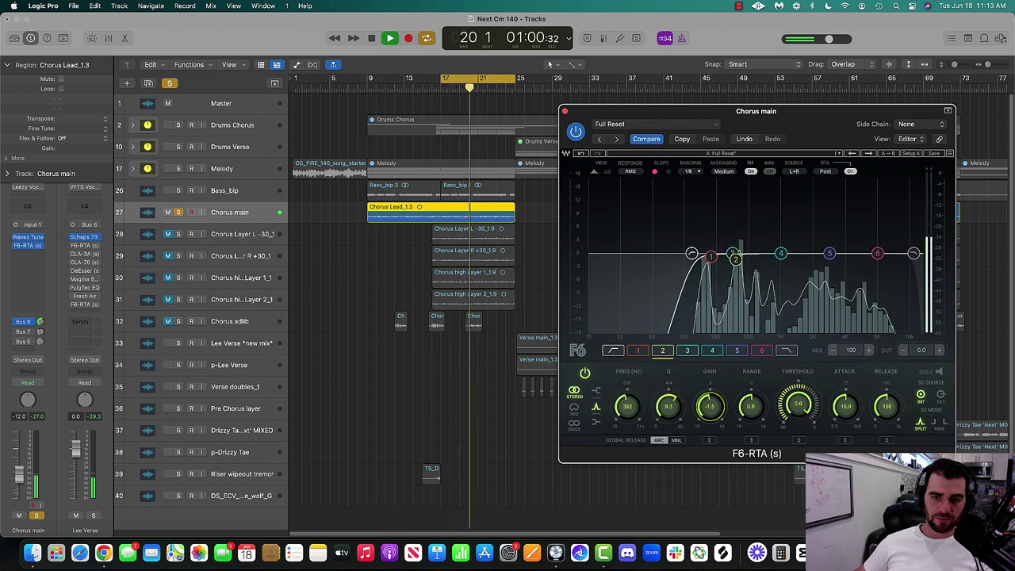
# Sweep band 3 to a resonance between bands 2 and 4, narrow its Q and cut its gain slightly
pyautogui.moveTo(733, 253); pyautogui.dragTo(761, 240)
pyautogui.moveTo(673, 409)
pyautogui.mouseDown()
pyautogui.moveTo(673, 393)
pyautogui.moveTo(714, 404)
pyautogui.moveTo(714, 385)
pyautogui.moveTo(671, 393)
pyautogui.moveTo(634, 428)
pyautogui.moveTo(634, 411)
pyautogui.moveTo(673, 413)
pyautogui.mouseUp()
pyautogui.moveTo(712, 407); pyautogui.dragTo(711, 444)
# Sweep band 4 as a narrow 11.2 dB boost from about 1232 Hz upward and reduce it to a slight cut
pyautogui.moveTo(781, 253); pyautogui.dragTo(791, 245)
pyautogui.moveTo(671, 417); pyautogui.dragTo(671, 397)
pyautogui.moveTo(711, 438); pyautogui.dragTo(707, 407)
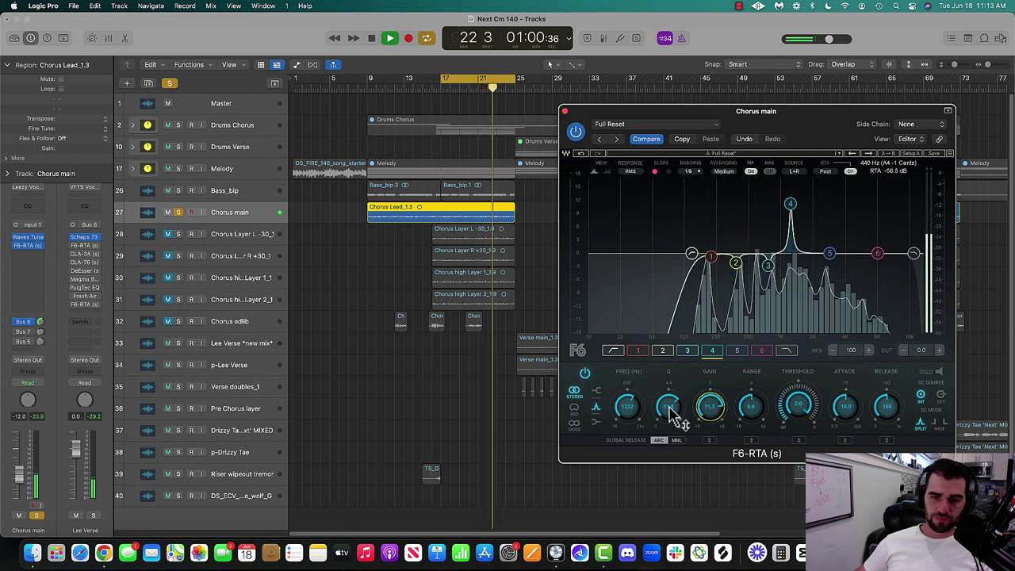
pyautogui.moveTo(626, 408)
pyautogui.mouseDown()
pyautogui.moveTo(627, 397)
pyautogui.moveTo(630, 407)
pyautogui.mouseUp()
pyautogui.moveTo(714, 409)
pyautogui.mouseDown()
pyautogui.moveTo(714, 420)
pyautogui.moveTo(710, 408)
pyautogui.mouseUp()
# Search for a harsh upper-mid frequency with a narrow boost on band 5 and turn it into a slight cut
pyautogui.moveTo(829, 254); pyautogui.dragTo(829, 245)
pyautogui.moveTo(676, 413); pyautogui.dragTo(701, 415)
pyautogui.moveTo(626, 411); pyautogui.dragTo(627, 394)
pyautogui.moveTo(705, 414); pyautogui.dragTo(704, 455)
pyautogui.moveTo(674, 406); pyautogui.dragTo(674, 419)
# Tune band 6 to about 8.6 kHz with a Q of 5.5 and a 1.7 dB boost, and stop playback
pyautogui.moveTo(878, 254); pyautogui.dragTo(877, 239)
pyautogui.moveTo(662, 407); pyautogui.dragTo(711, 389)
pyautogui.moveTo(628, 408); pyautogui.dragTo(627, 404)
pyautogui.moveTo(710, 407)
pyautogui.mouseDown()
pyautogui.moveTo(710, 426)
pyautogui.moveTo(674, 406)
pyautogui.moveTo(711, 409)
pyautogui.mouseUp()
pyautogui.press('space')
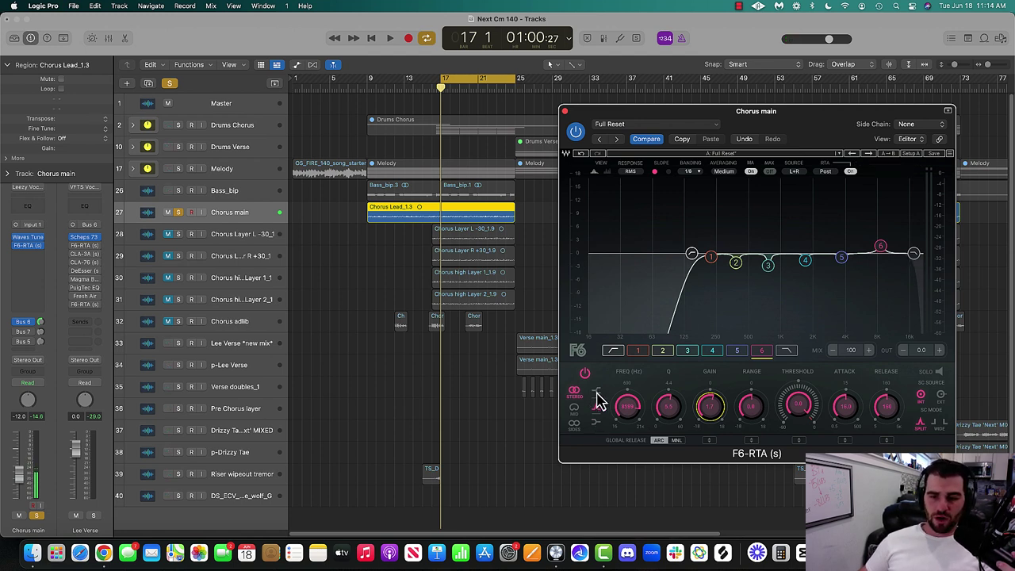
# Try shelf shapes on band 6, audition a high shelf, and restore a bell at about 8249 Hz with 4.1 dB gain and Q 5.0
pyautogui.click(598, 425)
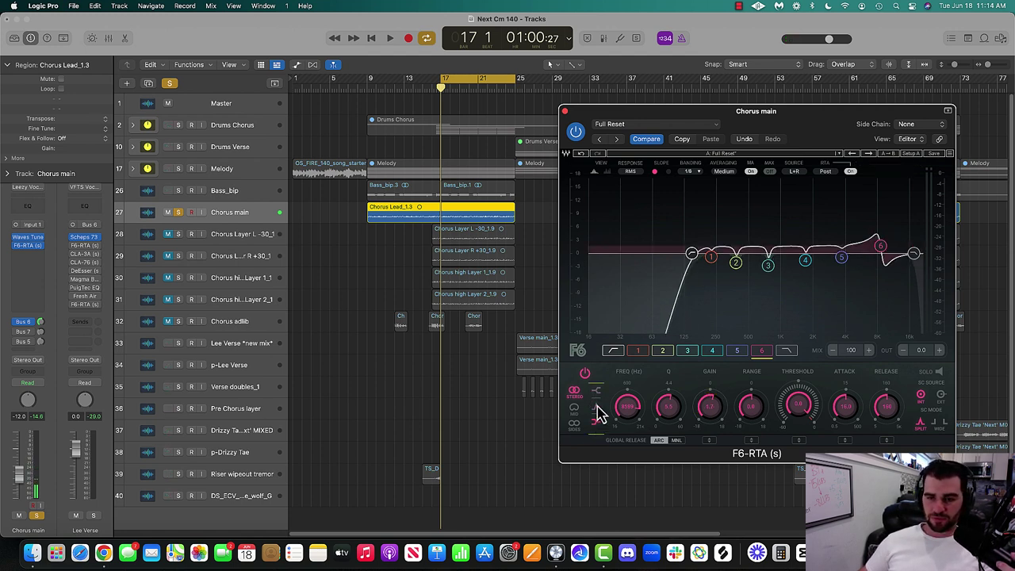
pyautogui.click(597, 392)
pyautogui.click(596, 407)
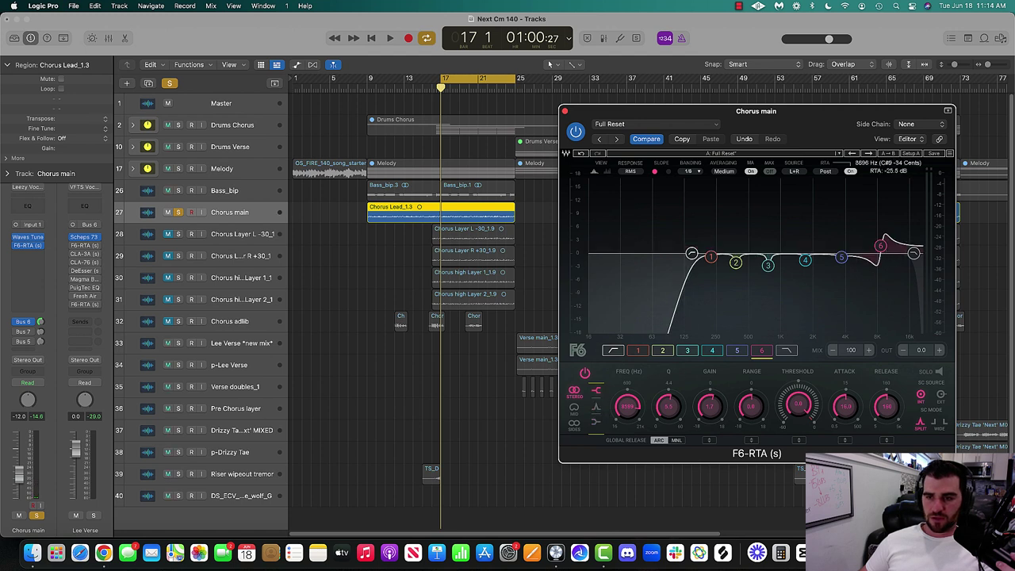
pyautogui.moveTo(883, 252); pyautogui.dragTo(882, 242)
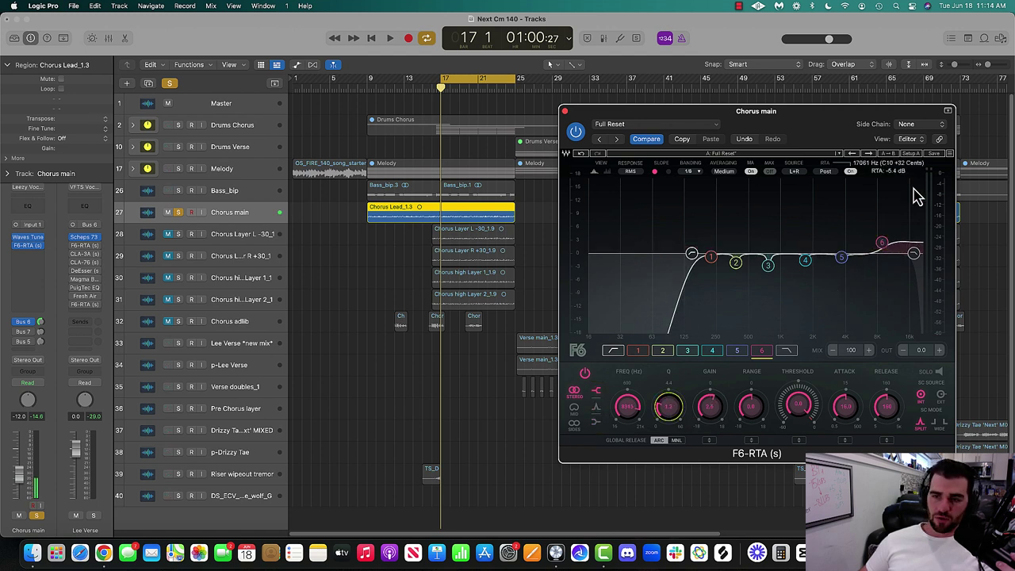
pyautogui.moveTo(882, 242)
pyautogui.mouseDown()
pyautogui.moveTo(882, 218)
pyautogui.moveTo(872, 235)
pyautogui.mouseUp()
pyautogui.press('space')
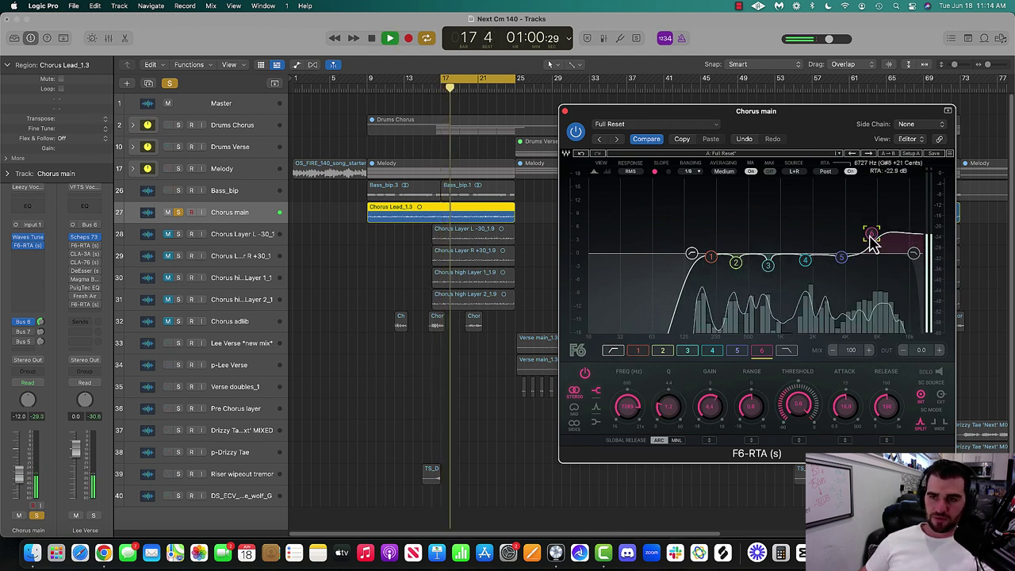
pyautogui.press('space')
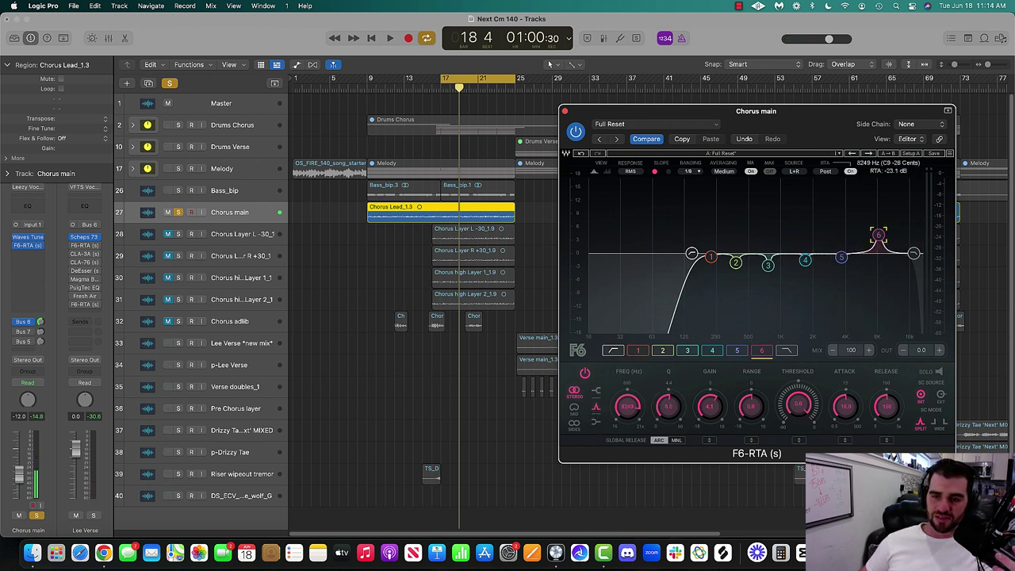
# Enable the low-pass filter at about 15 kHz with a 12 dB/oct slope and solo it during playback
pyautogui.click(914, 255)
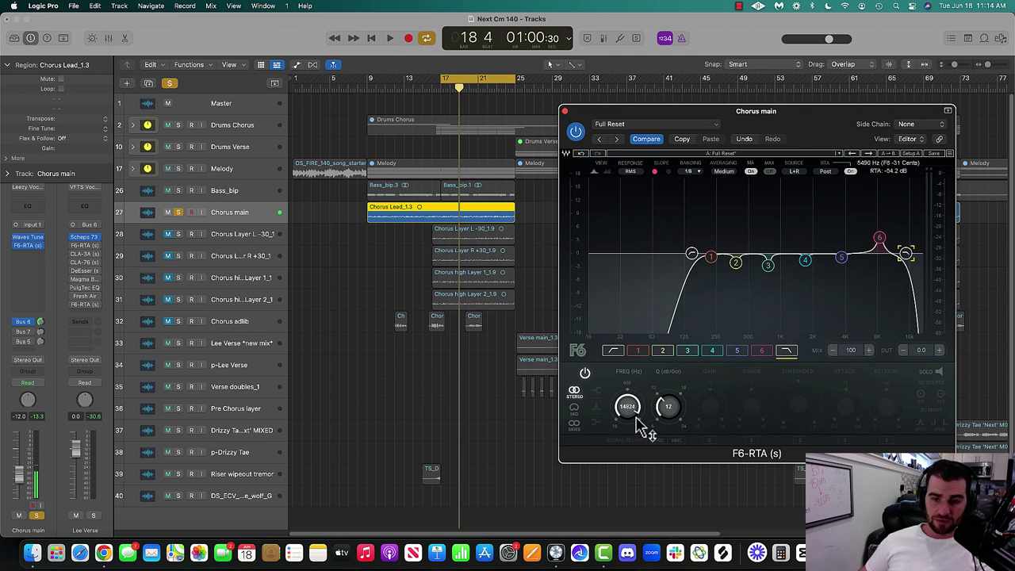
pyautogui.press('space')
pyautogui.click(938, 371)
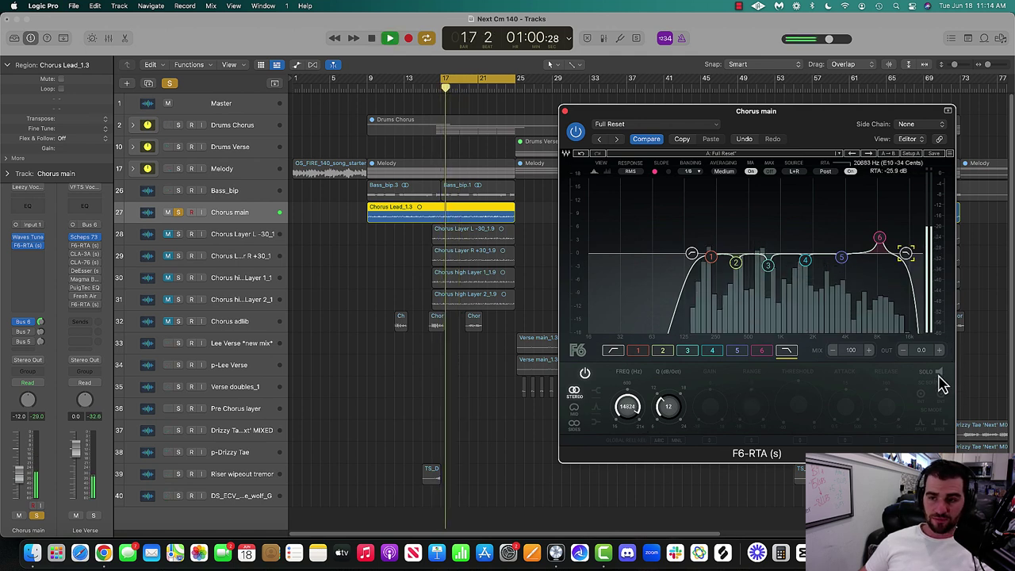
pyautogui.click(905, 255)
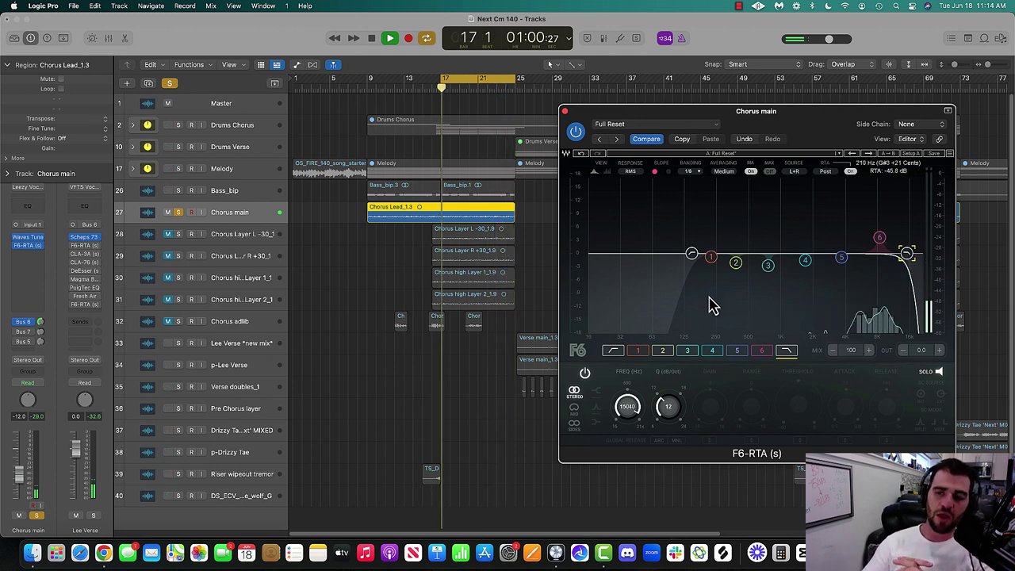
# Stop playback and check the Fresh Air settings in the Bus 6 plug-in chain
pyautogui.press('space')
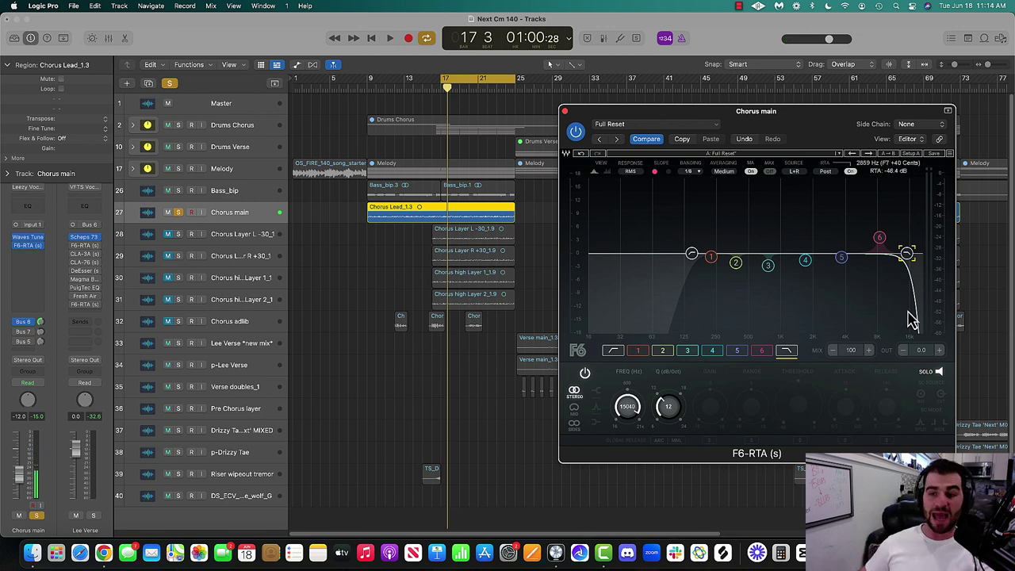
pyautogui.click(87, 298)
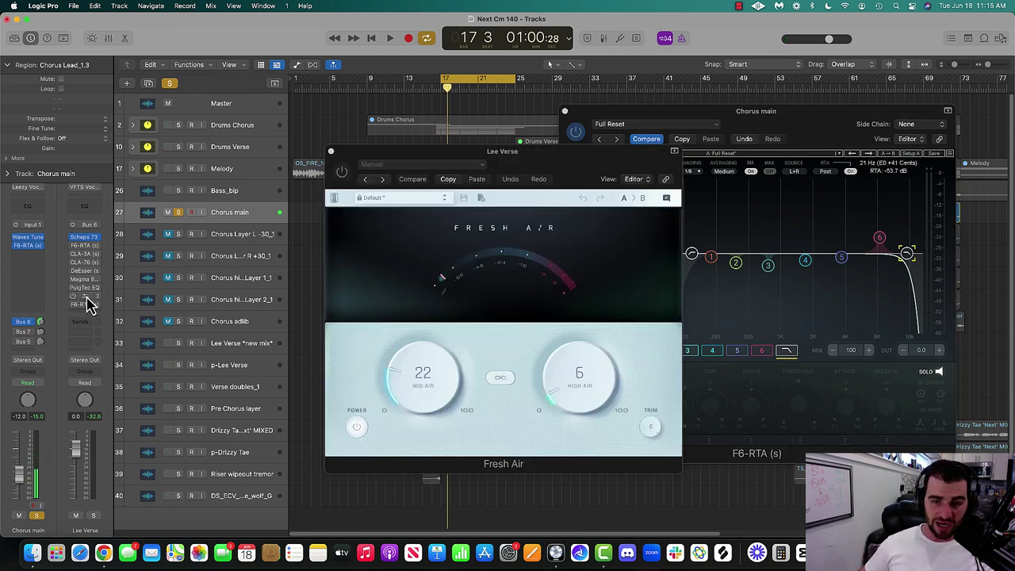
pyautogui.click(87, 298)
# Try the F6-RTA low-pass filter at about 7.5 kHz, and set it to about 15211 Hz during playback
pyautogui.moveTo(908, 262); pyautogui.dragTo(873, 254)
pyautogui.click(692, 255)
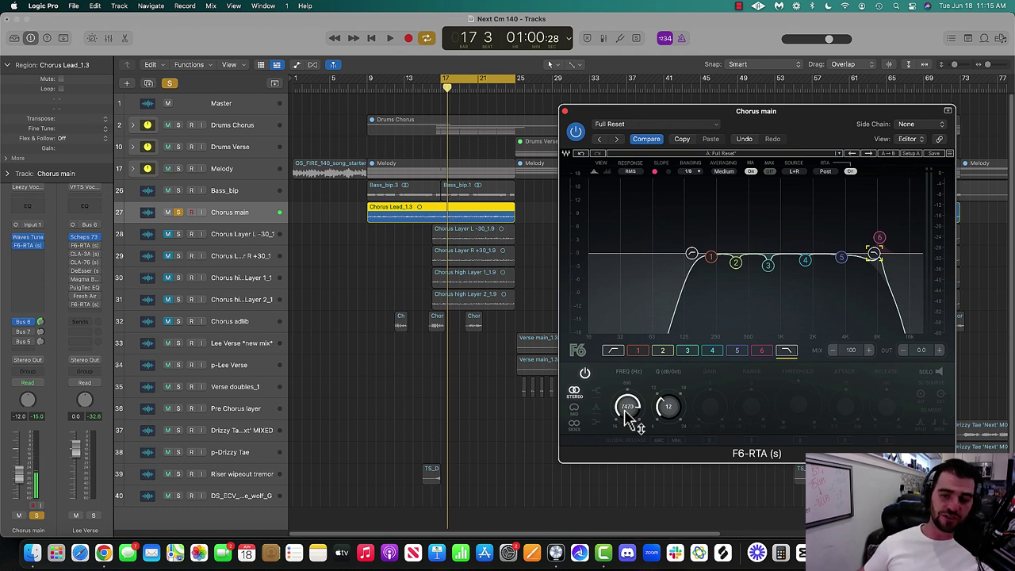
pyautogui.press('space')
pyautogui.moveTo(625, 409)
pyautogui.mouseDown()
pyautogui.moveTo(625, 424)
pyautogui.moveTo(626, 379)
pyautogui.moveTo(629, 426)
pyautogui.moveTo(632, 405)
pyautogui.mouseUp()
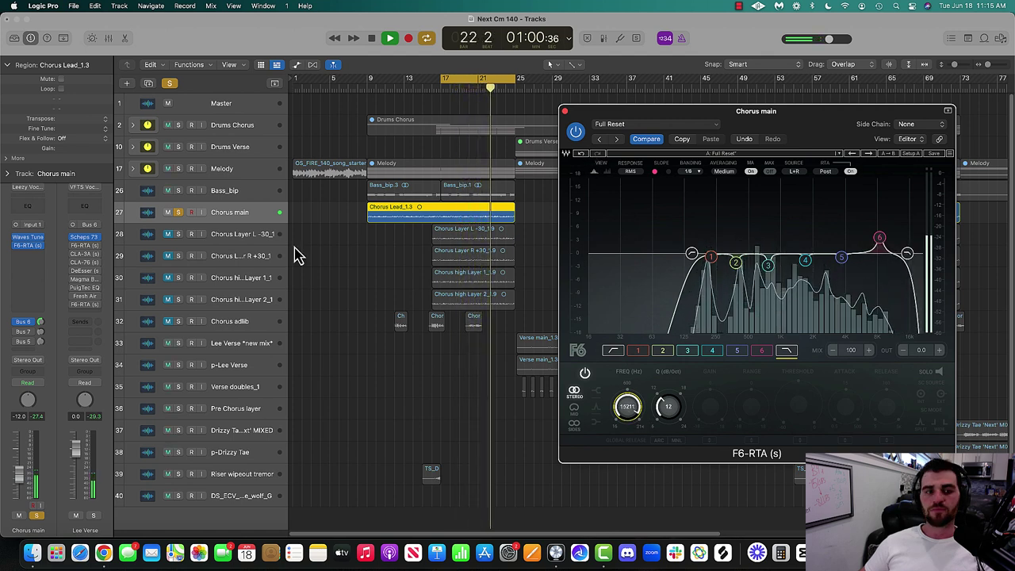
# Unsolo Chorus main and raise its fader to 0.0 dB while the full mix plays
pyautogui.press('space')
pyautogui.click(179, 213)
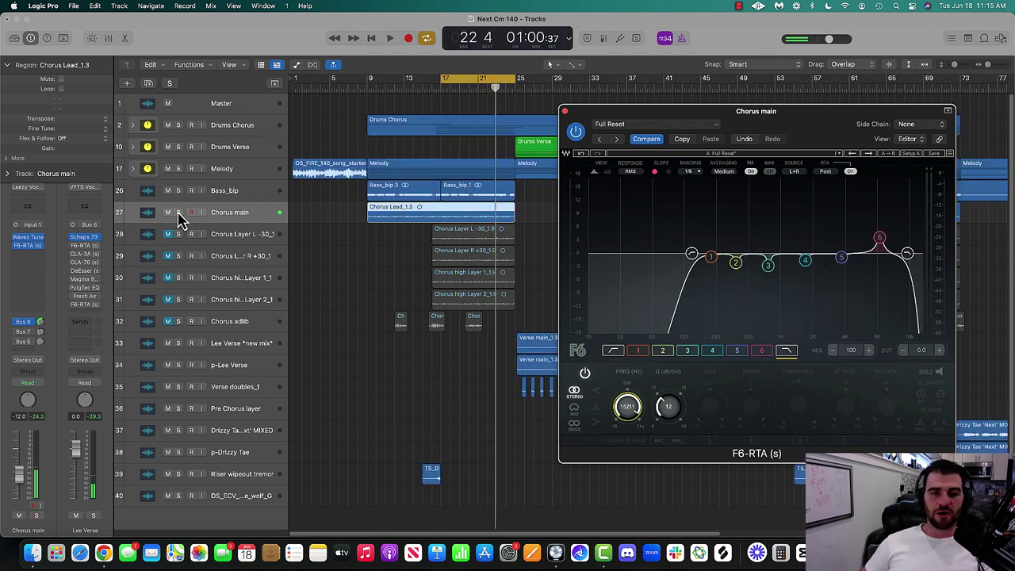
pyautogui.press('space')
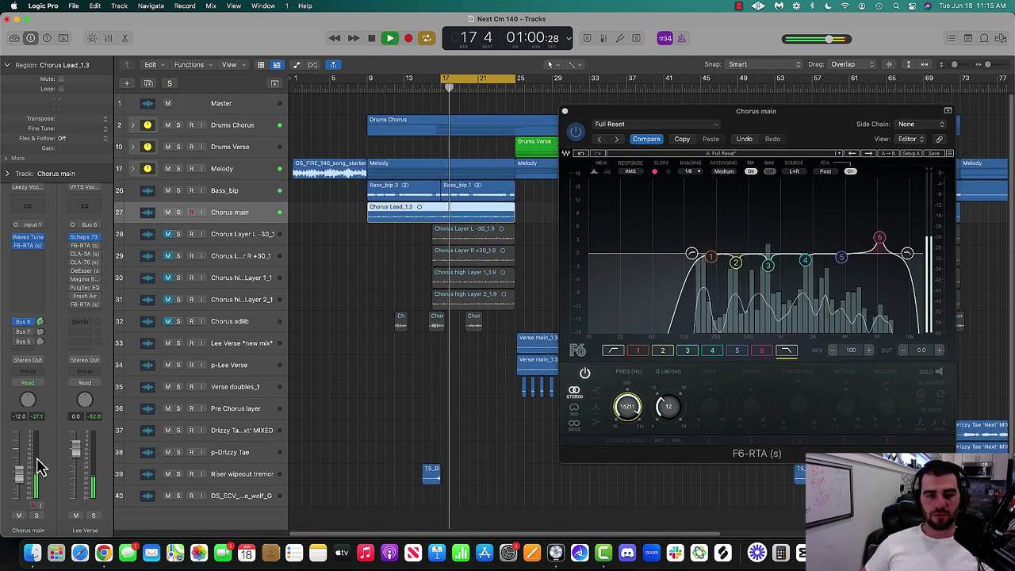
pyautogui.moveTo(20, 468); pyautogui.dragTo(18, 453)
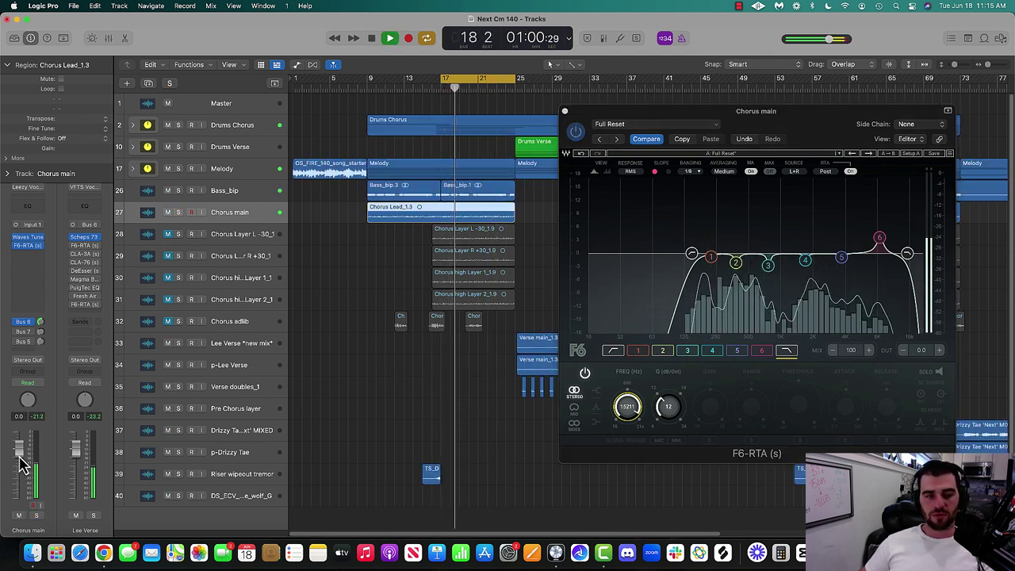
# Close the EQ window, listen to the Chorus main vocal within the full mix, and stop playback
pyautogui.click(565, 111)
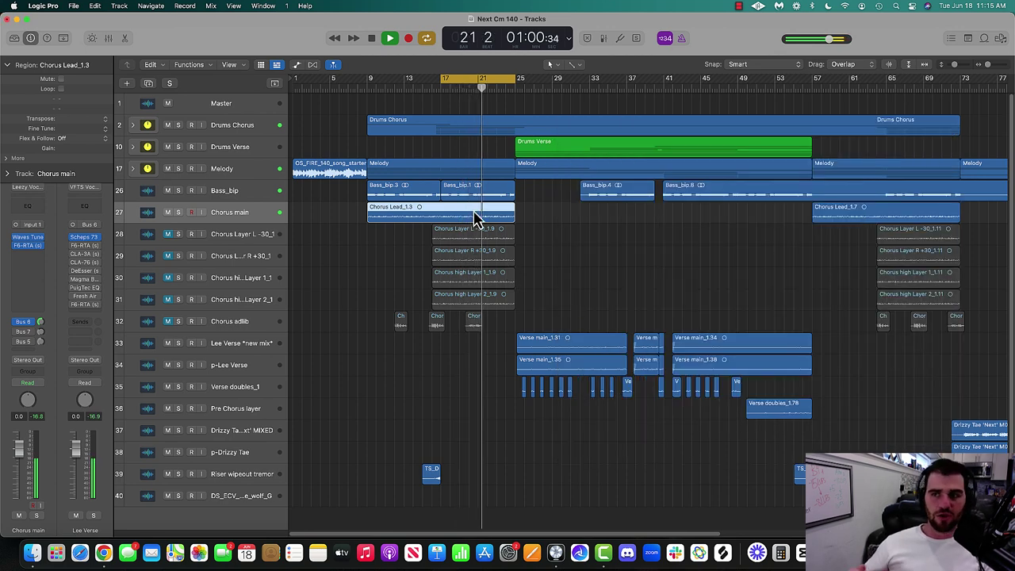
pyautogui.press('space')
pyautogui.press('space')
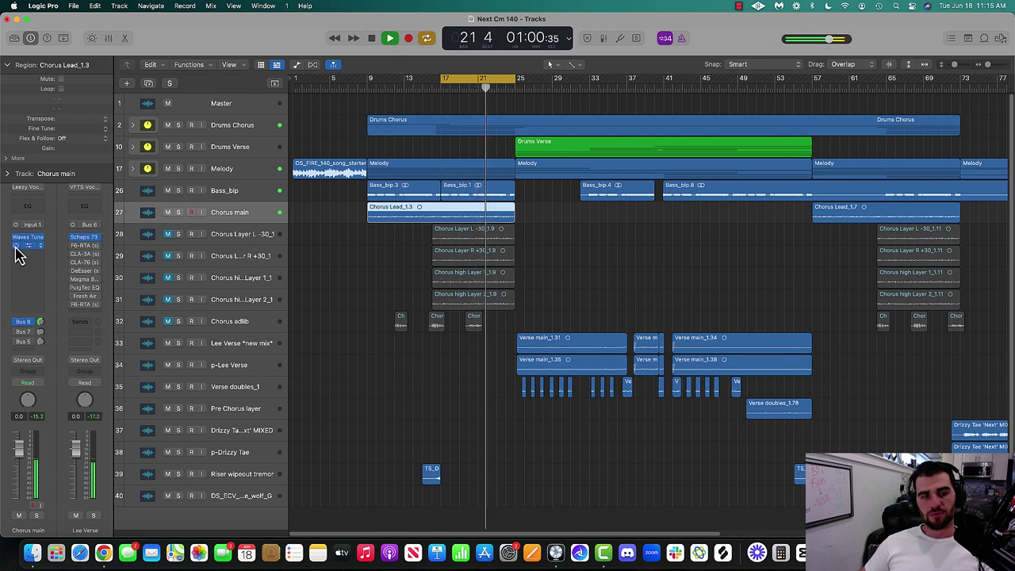
pyautogui.click(563, 278)
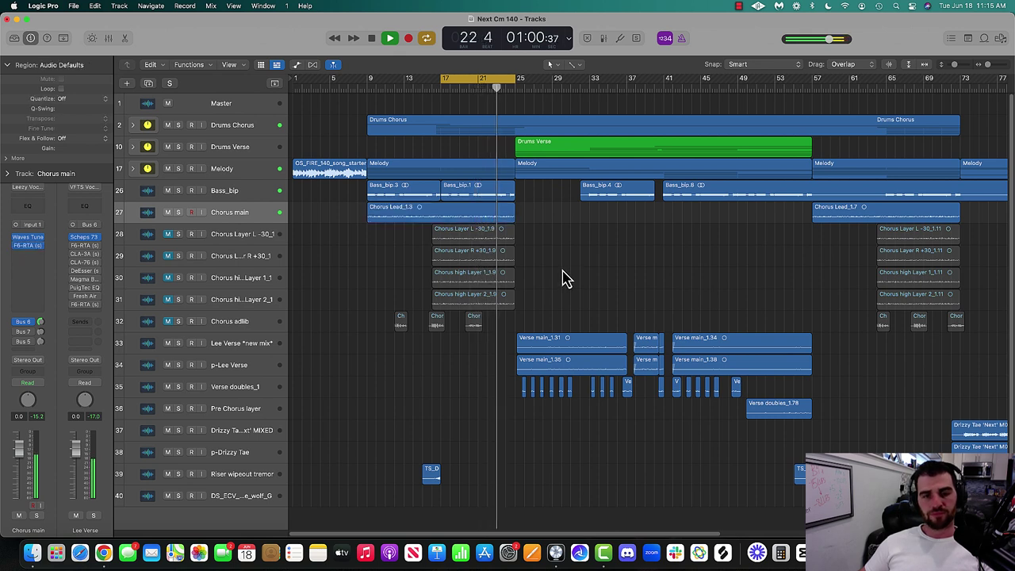
pyautogui.click(255, 213)
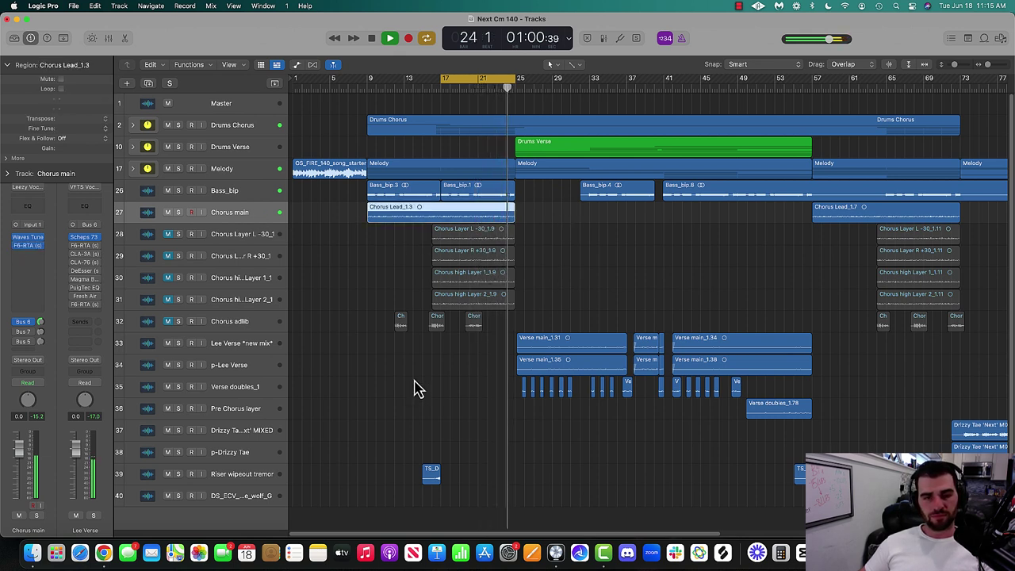
pyautogui.press('space')
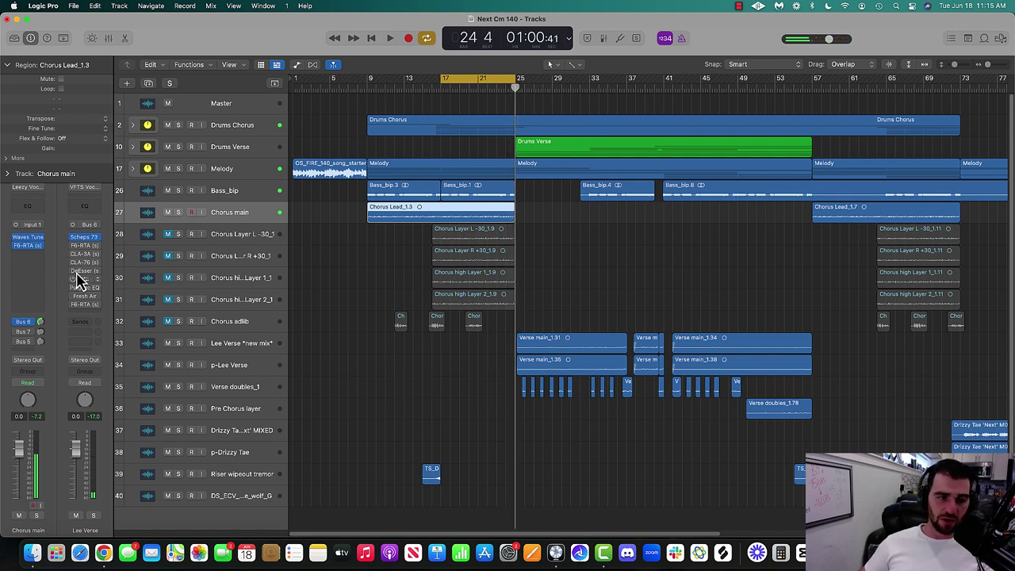
# Reopen the F6-RTA on Chorus main and review the settings of the high-pass filter, bands 1 to 6 and the low-pass filter
pyautogui.click(27, 246)
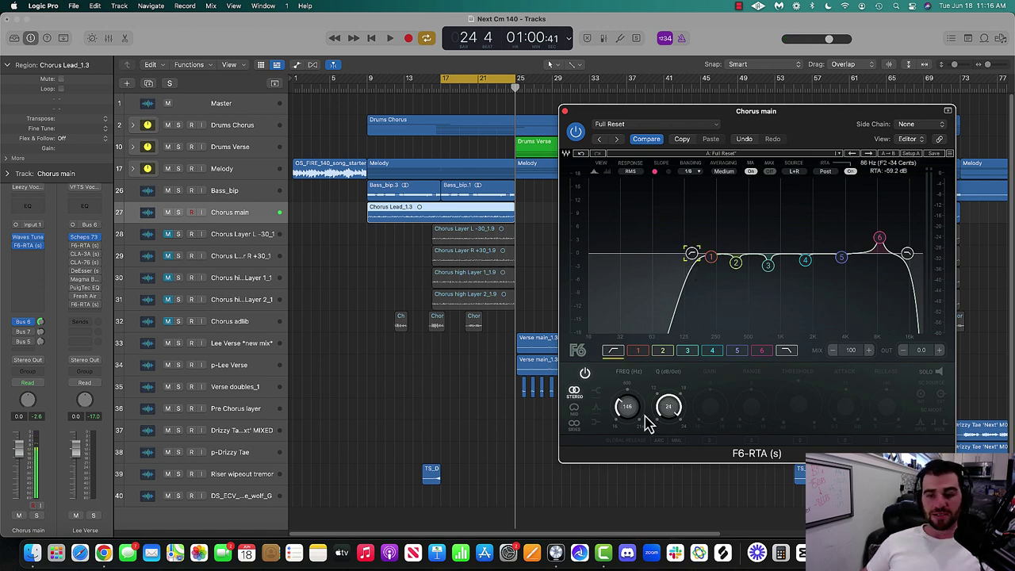
pyautogui.click(711, 261)
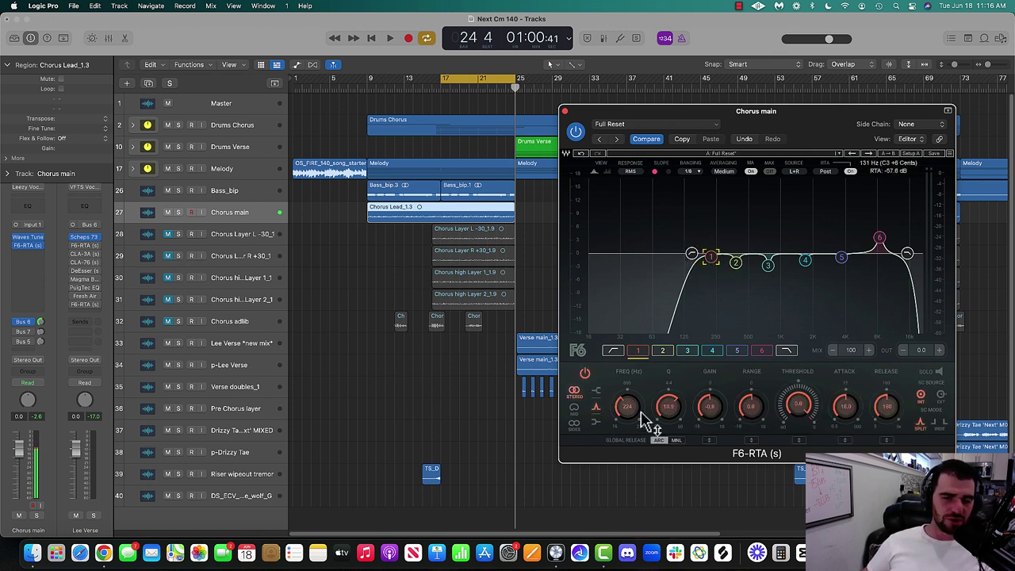
pyautogui.click(736, 265)
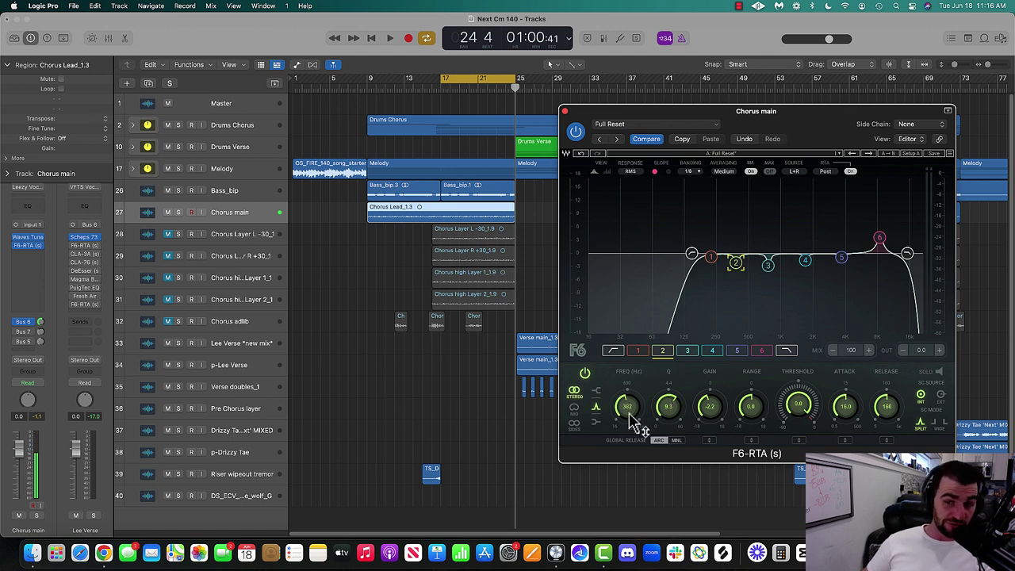
pyautogui.click(768, 266)
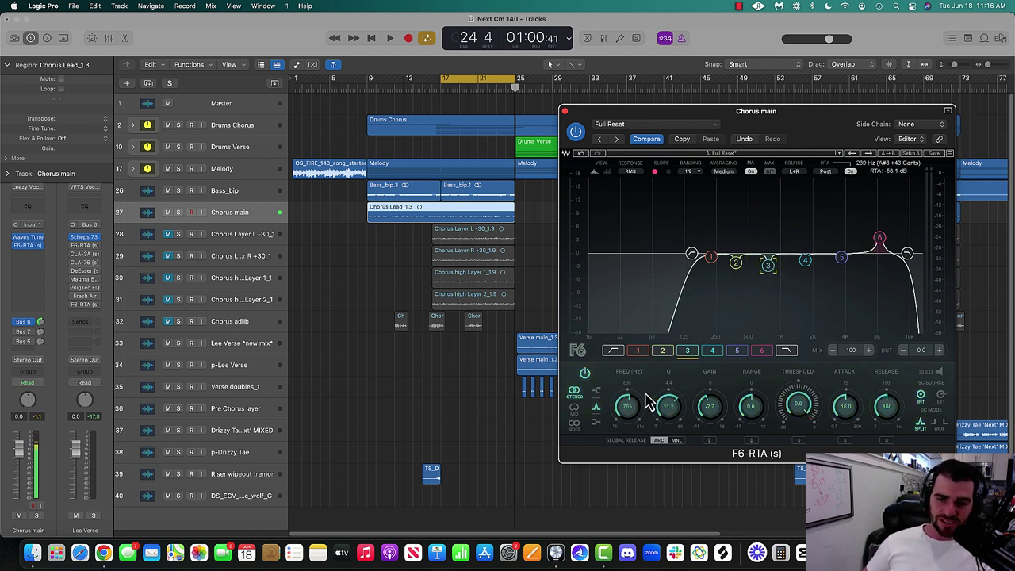
pyautogui.click(806, 266)
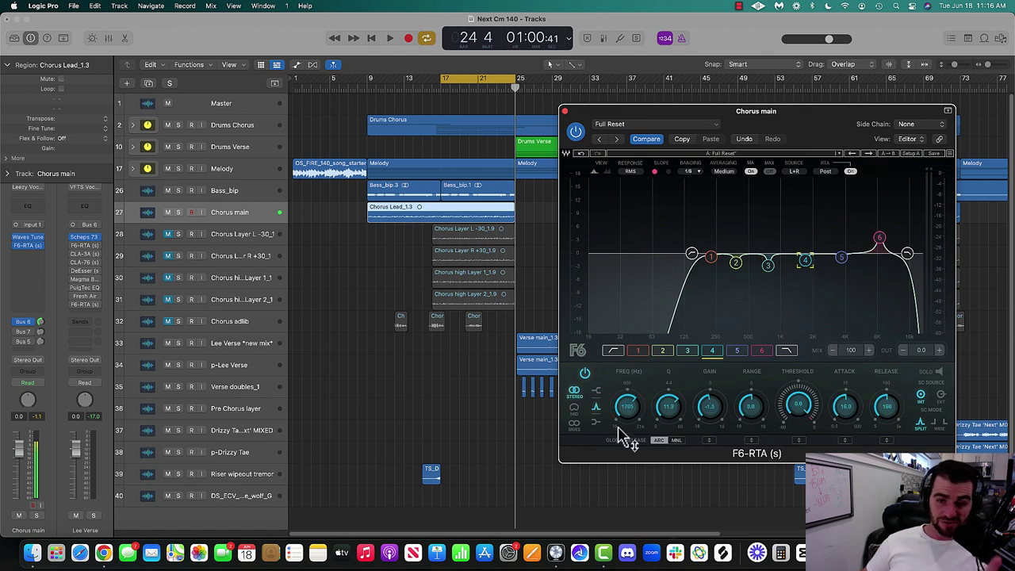
pyautogui.click(841, 264)
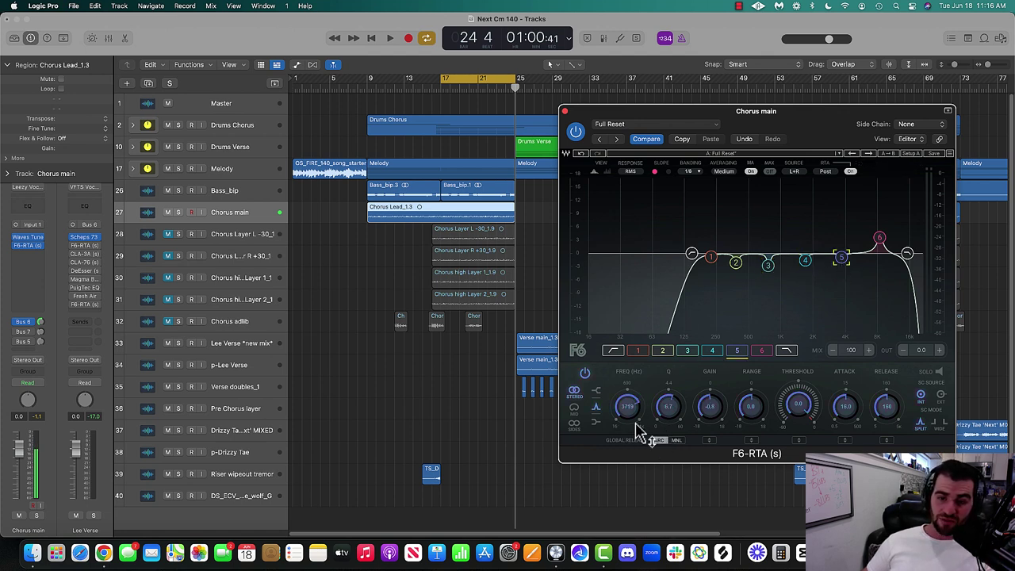
pyautogui.click(880, 238)
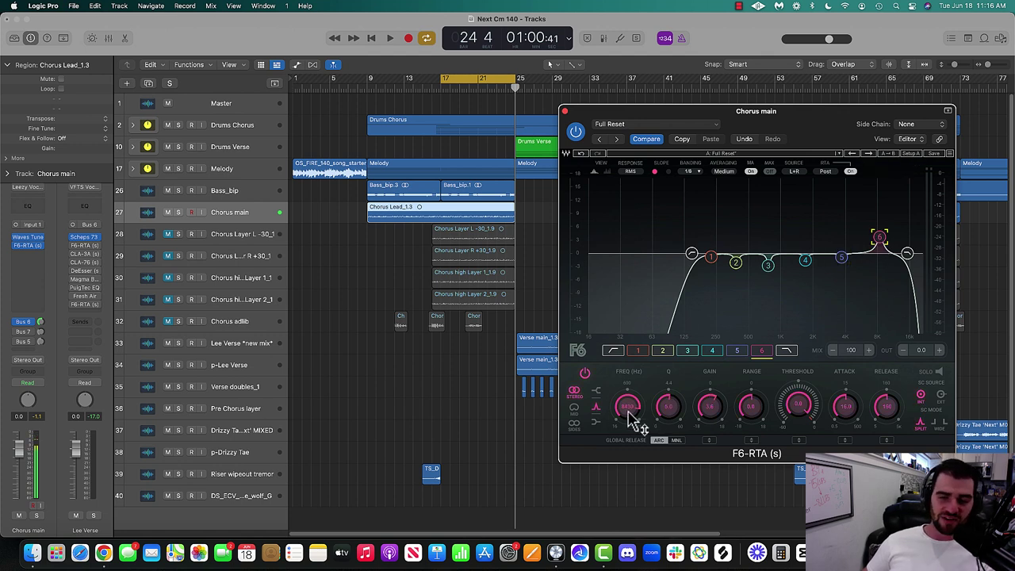
pyautogui.click(907, 254)
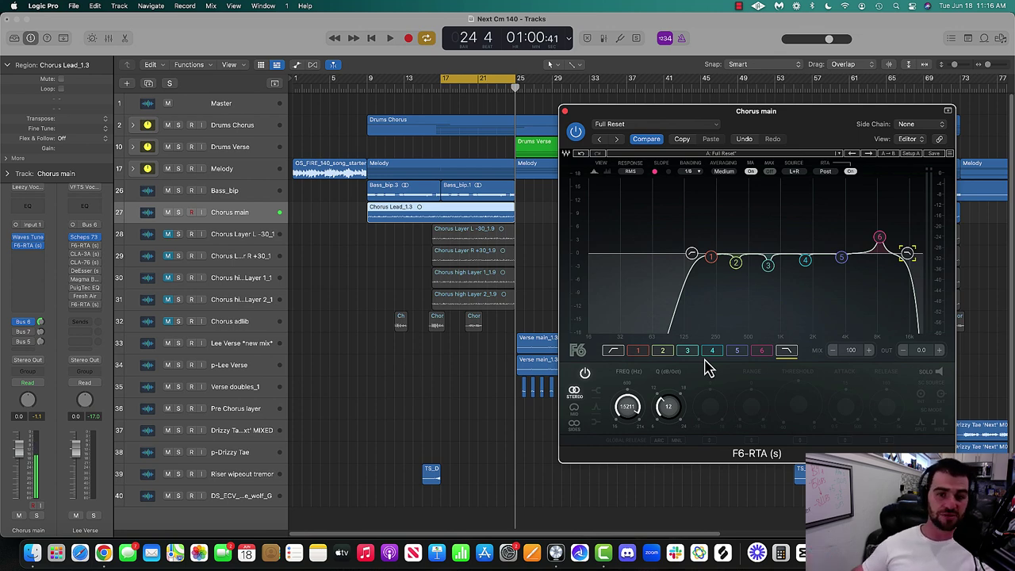
# Shift the F6-RTA window slightly, view its preset saving options, and dismiss them
pyautogui.moveTo(753, 114); pyautogui.dragTo(748, 113)
pyautogui.click(709, 127)
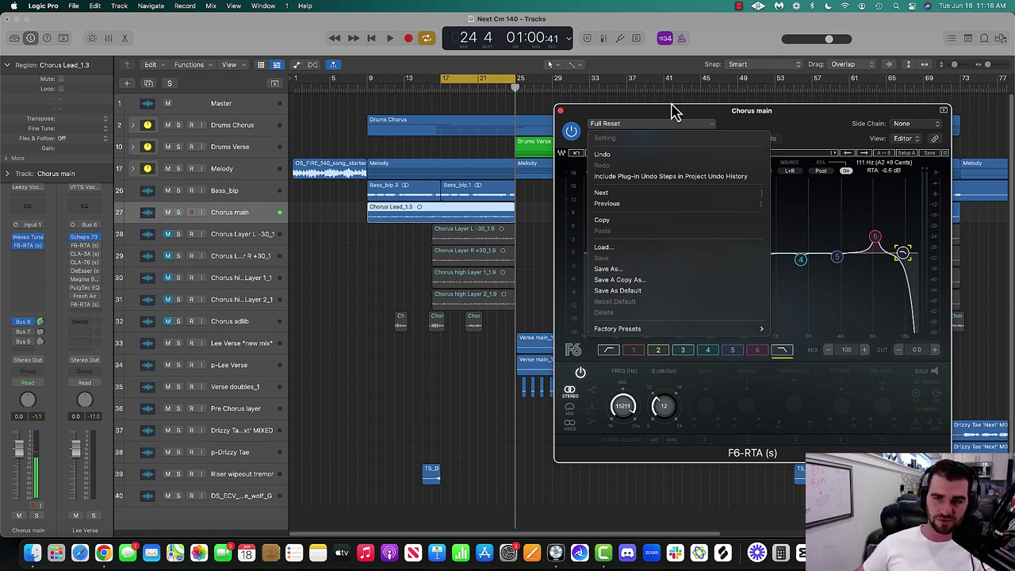
pyautogui.click(606, 125)
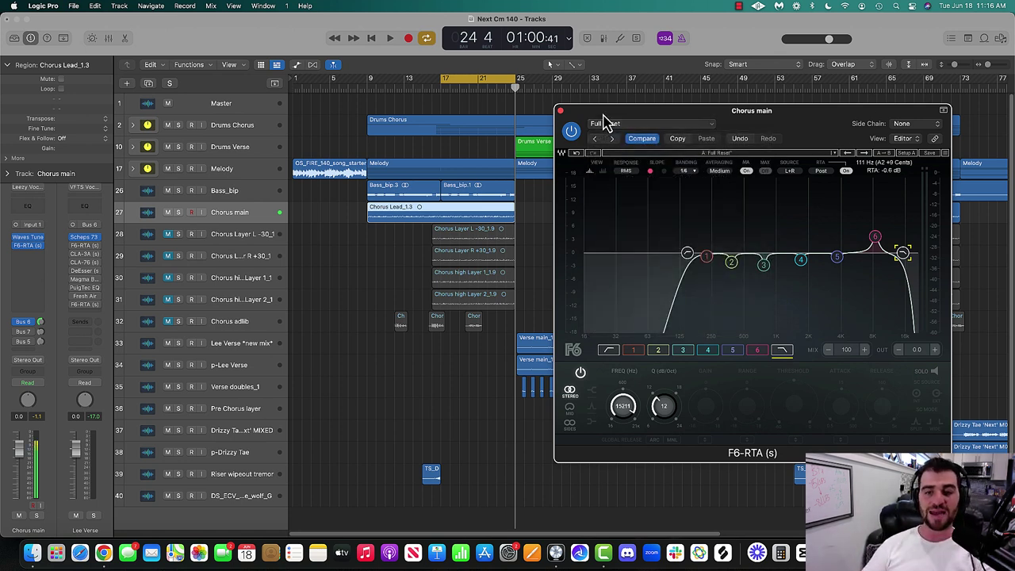